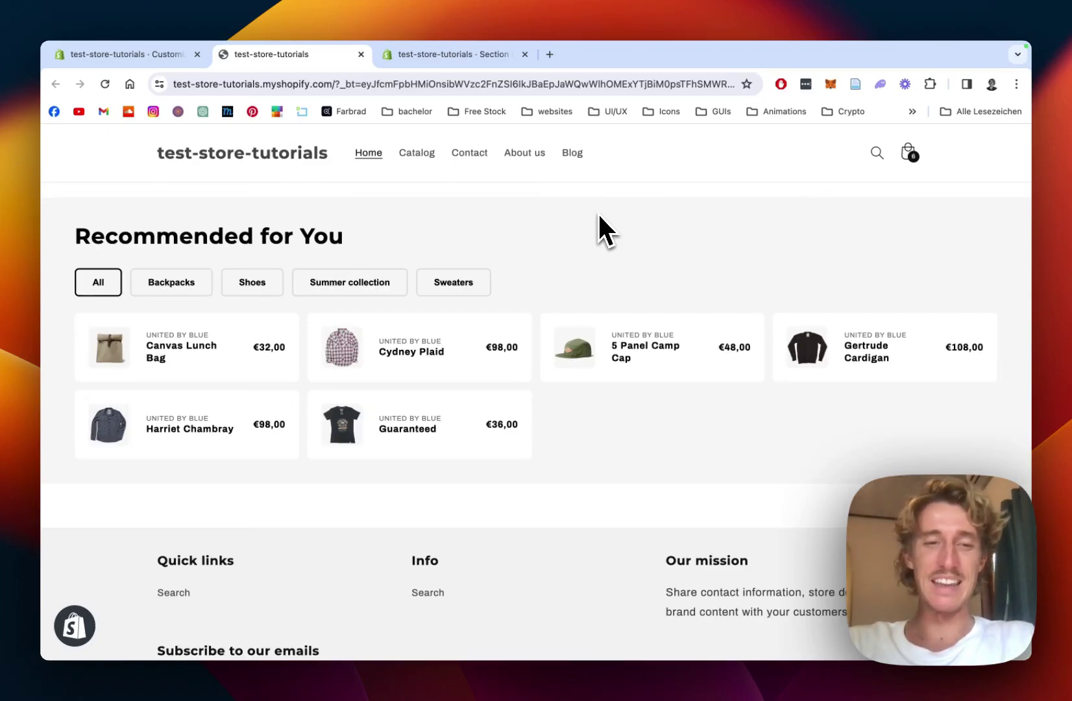
- Try the Backpacks, Shoes, Summer collection, Sweaters and All storefront tabs, then switch to the Section Store
{"action": "scroll", "coordinate": [598, 213], "scroll_direction": "down", "scroll_amount": 1}
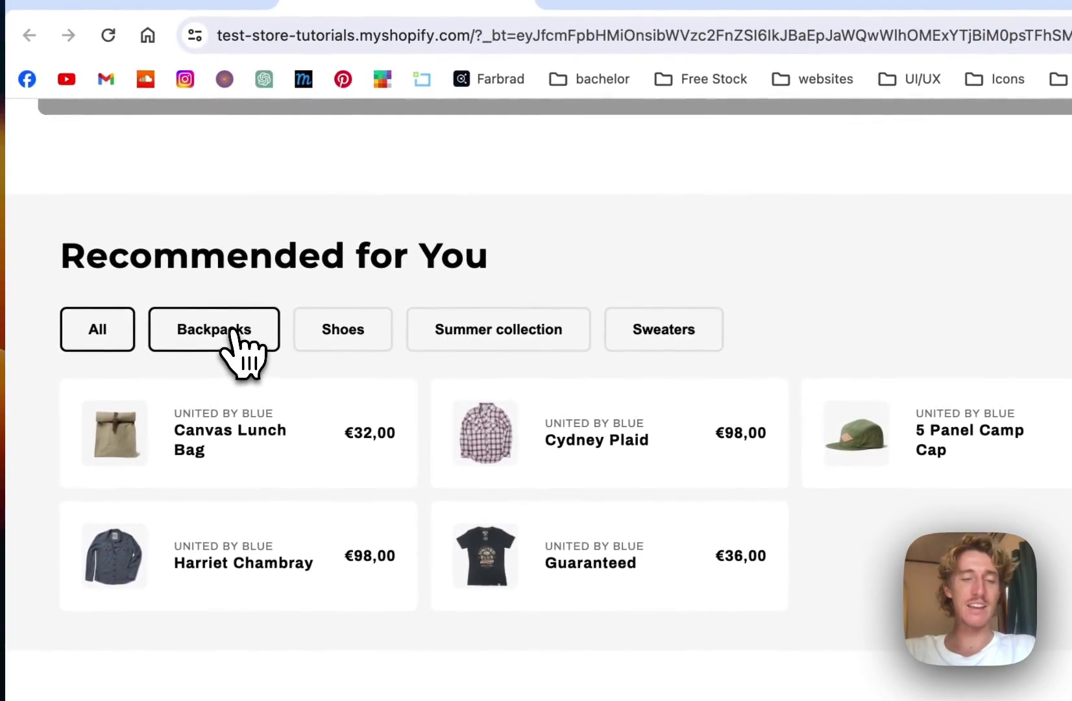
{"action": "left_click", "coordinate": [232, 329]}
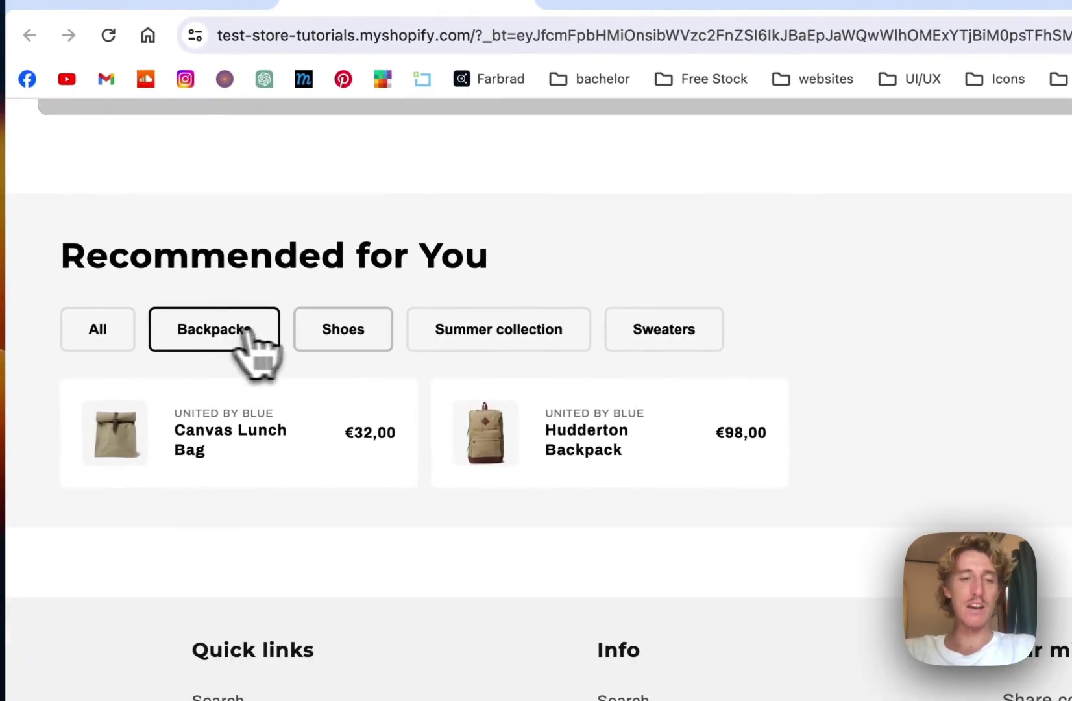
{"action": "left_click", "coordinate": [354, 332]}
{"action": "left_click", "coordinate": [546, 336]}
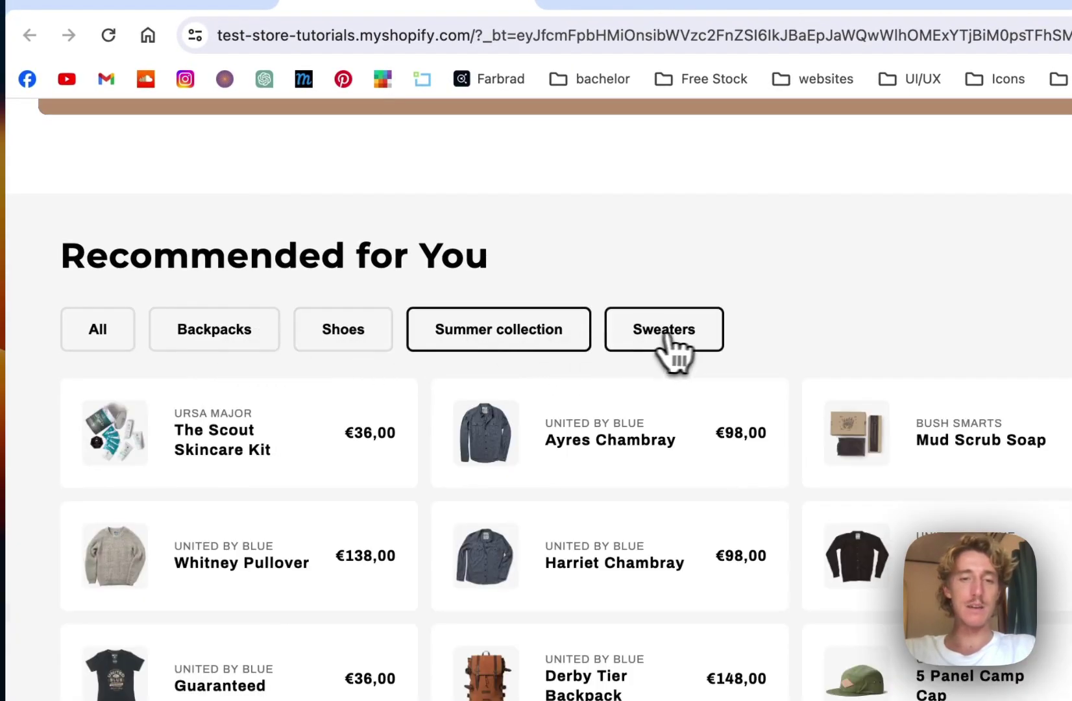
{"action": "left_click", "coordinate": [688, 333]}
{"action": "left_click", "coordinate": [485, 338]}
{"action": "left_click", "coordinate": [362, 339]}
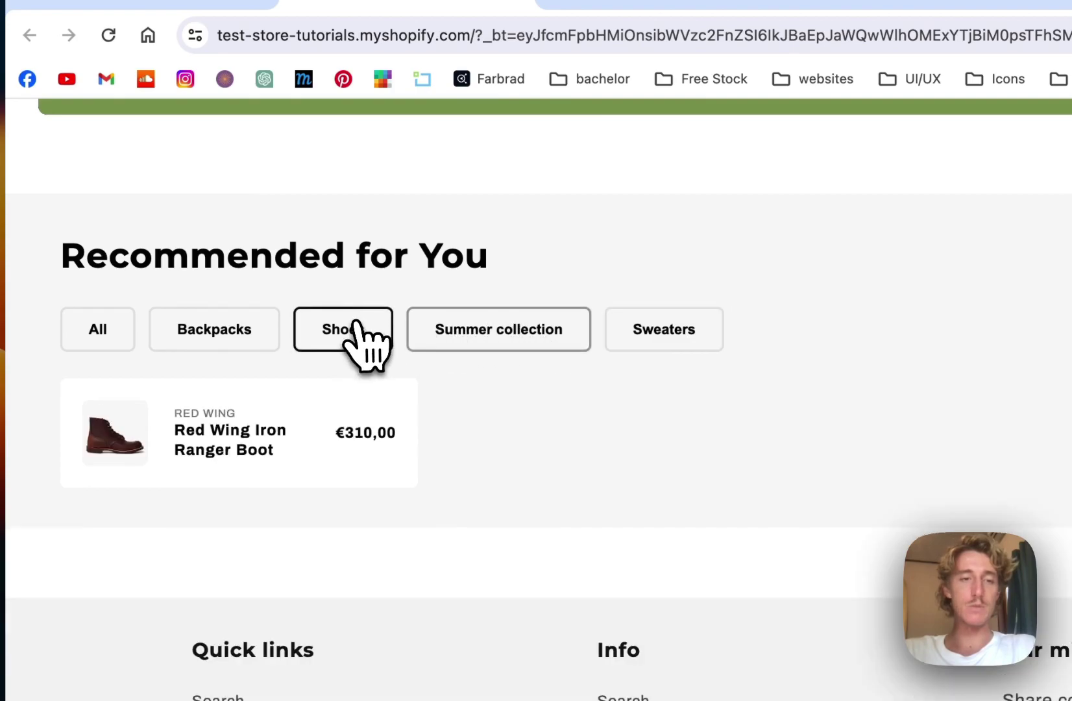
{"action": "left_click", "coordinate": [221, 337]}
{"action": "left_click", "coordinate": [97, 329]}
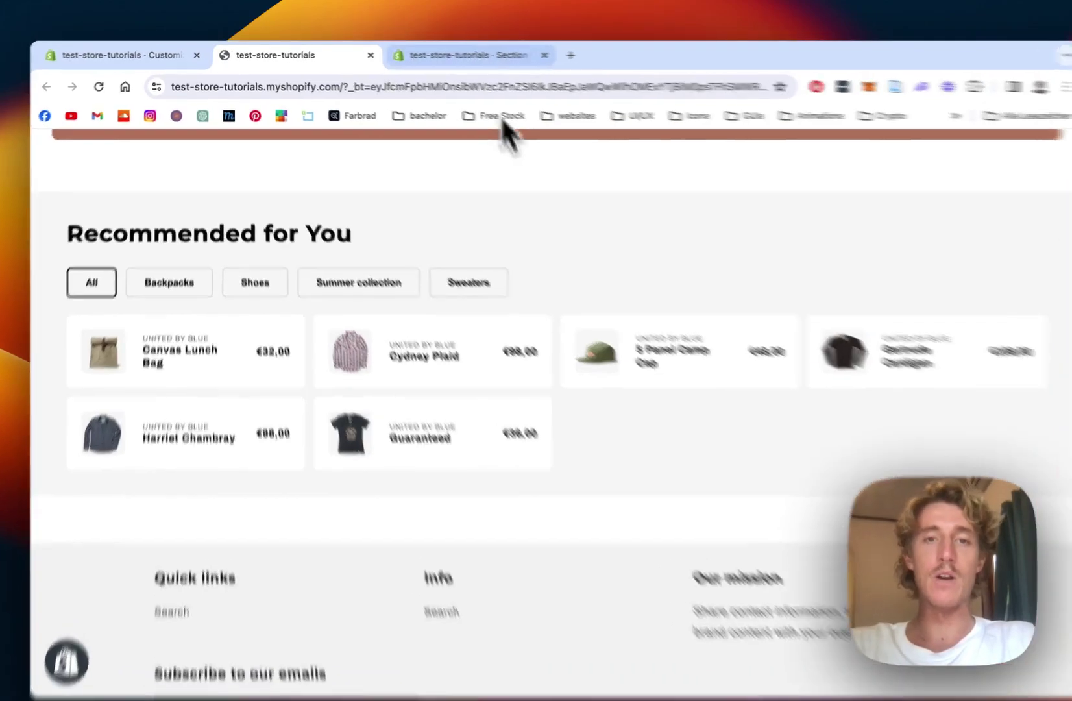
{"action": "left_click", "coordinate": [466, 56]}
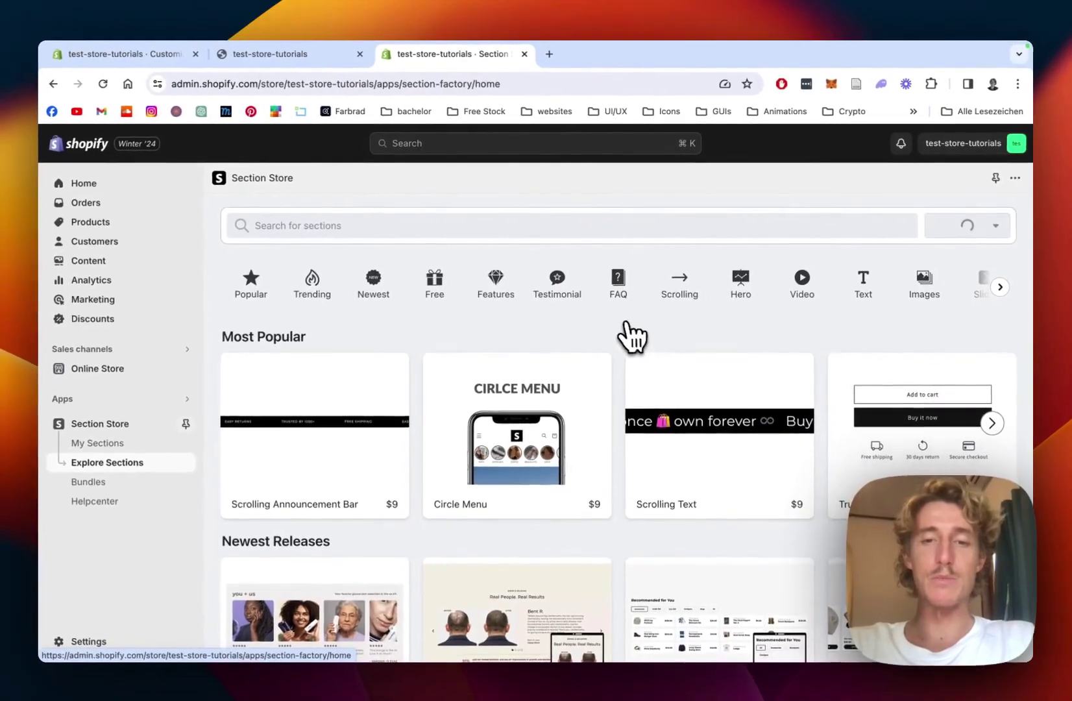
{"action": "scroll", "coordinate": [642, 344], "scroll_direction": "down", "scroll_amount": 2}
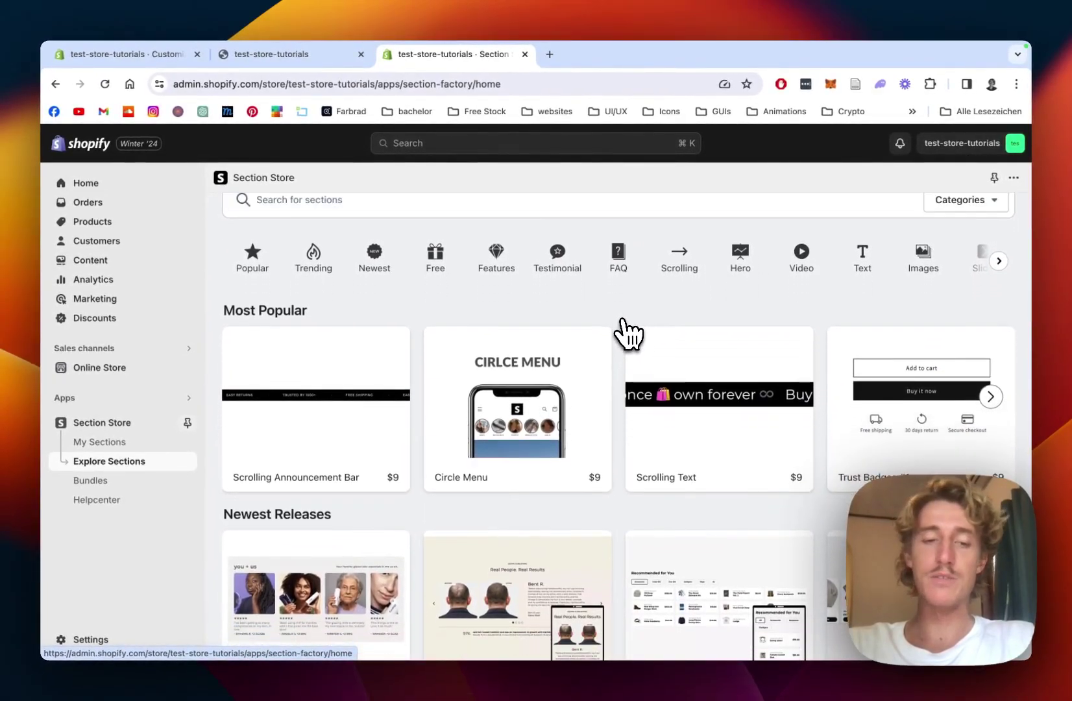
{"action": "scroll", "coordinate": [626, 338], "scroll_direction": "up", "scroll_amount": 1}
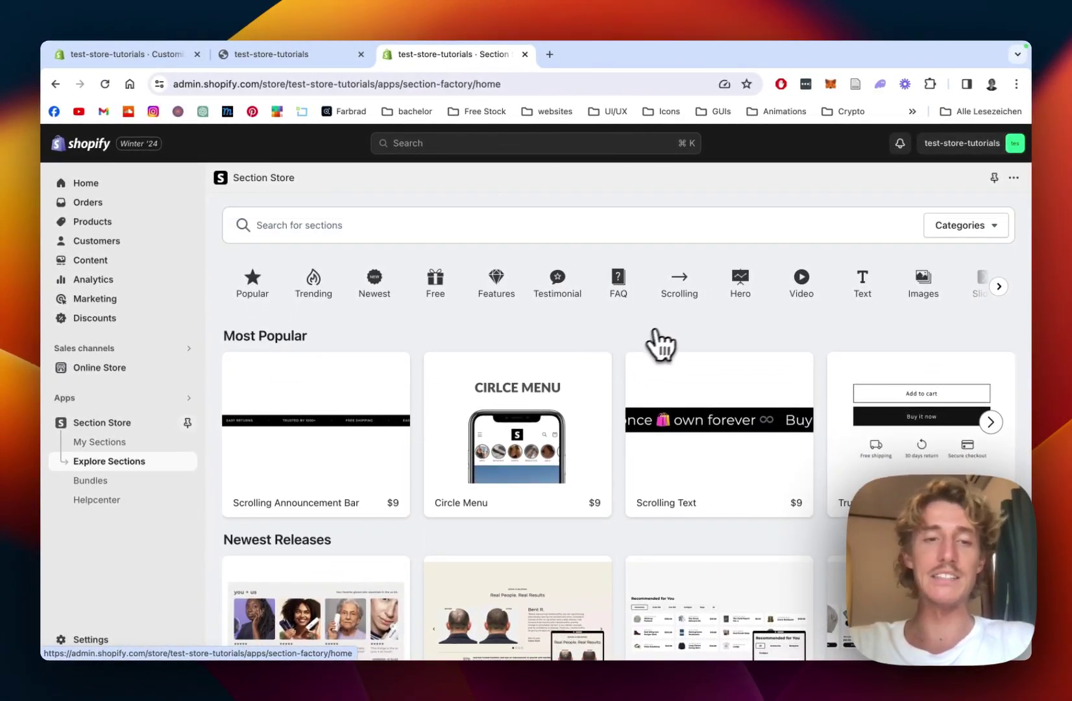
{"action": "scroll", "coordinate": [633, 352], "scroll_direction": "down", "scroll_amount": 1}
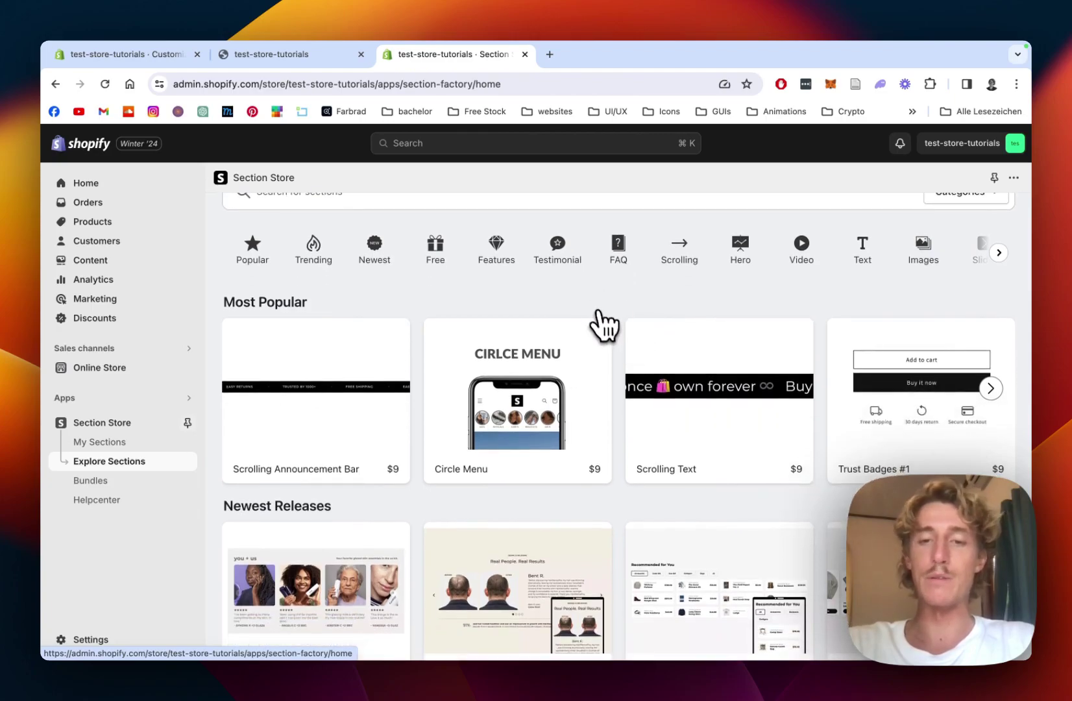
{"action": "scroll", "coordinate": [627, 325], "scroll_direction": "down", "scroll_amount": 4}
{"action": "scroll", "coordinate": [626, 325], "scroll_direction": "up", "scroll_amount": 5}
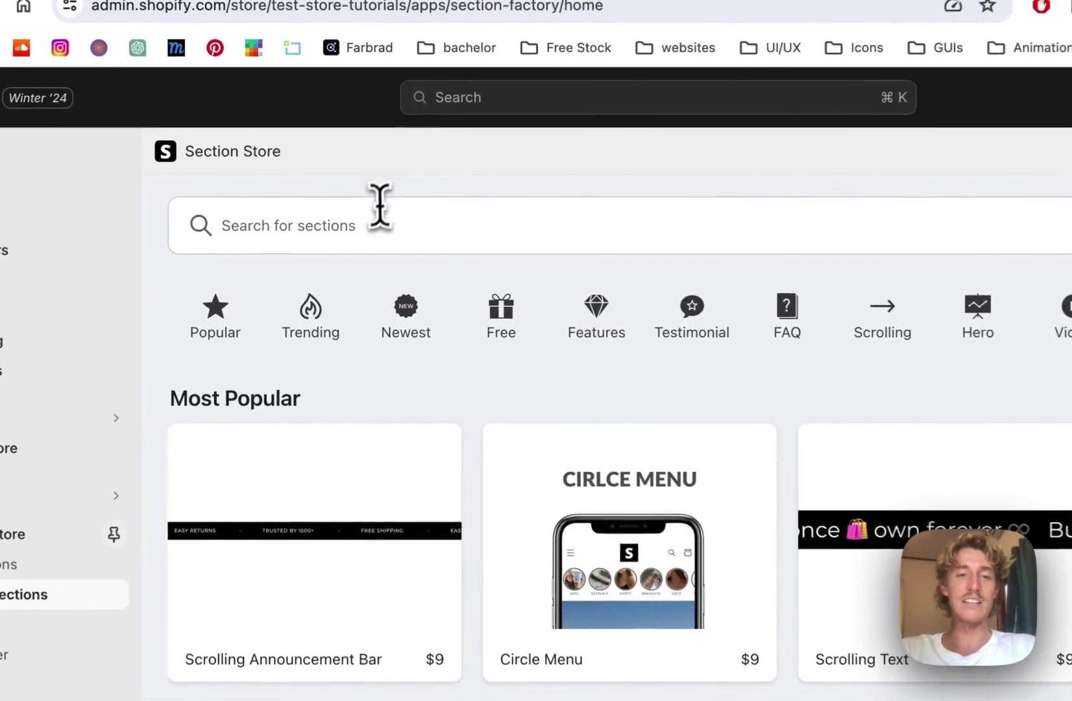
{"action": "left_click", "coordinate": [351, 225]}
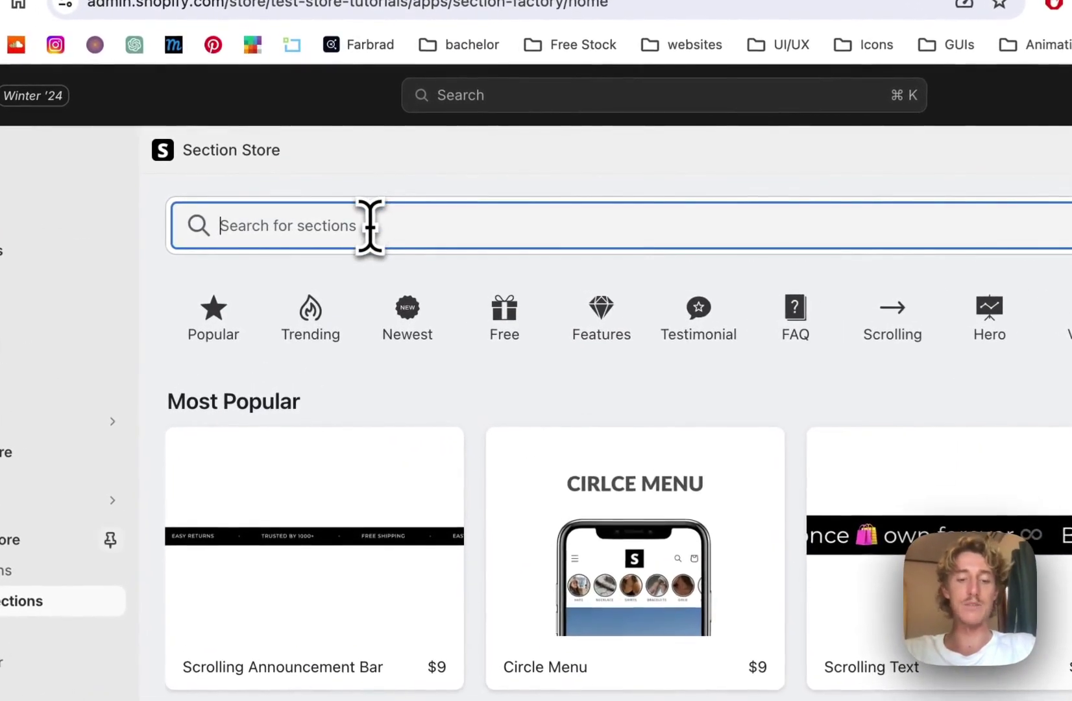
{"action": "type", "text": "feature"}
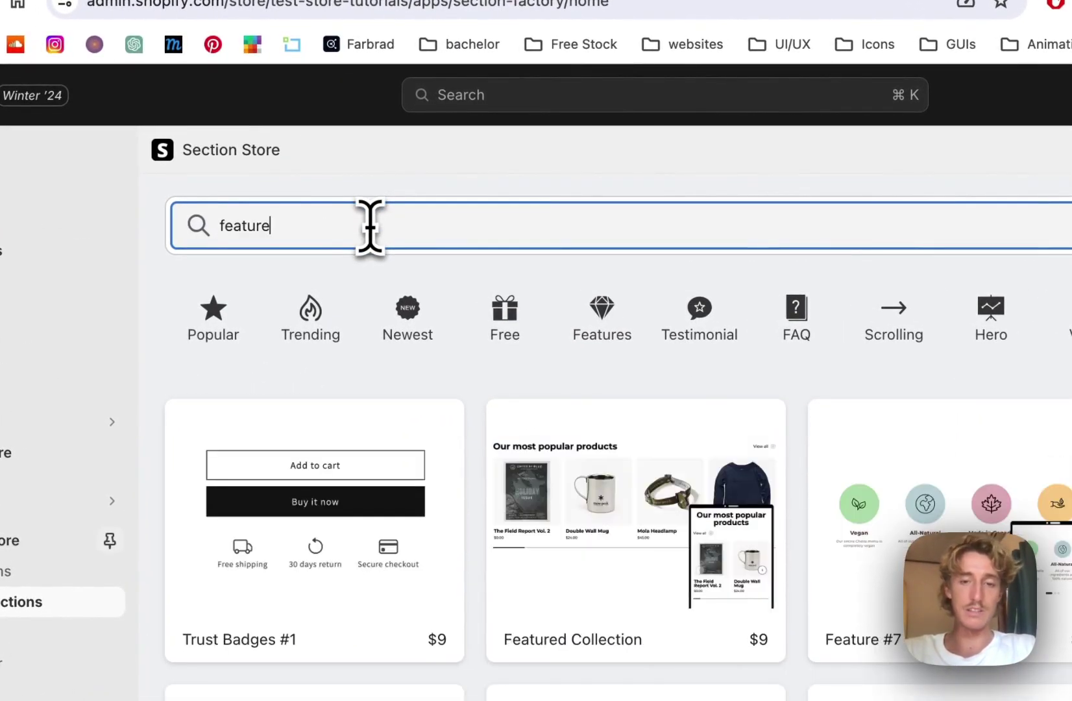
{"action": "scroll", "coordinate": [372, 225], "scroll_direction": "down", "scroll_amount": 5}
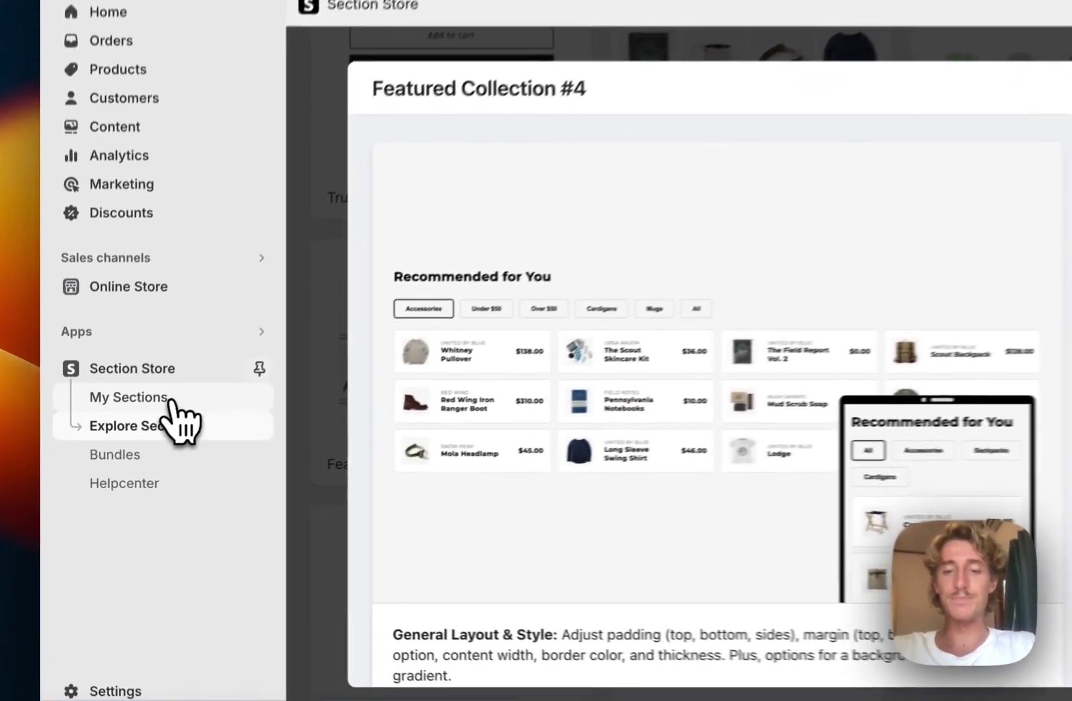
{"action": "left_click", "coordinate": [128, 443]}
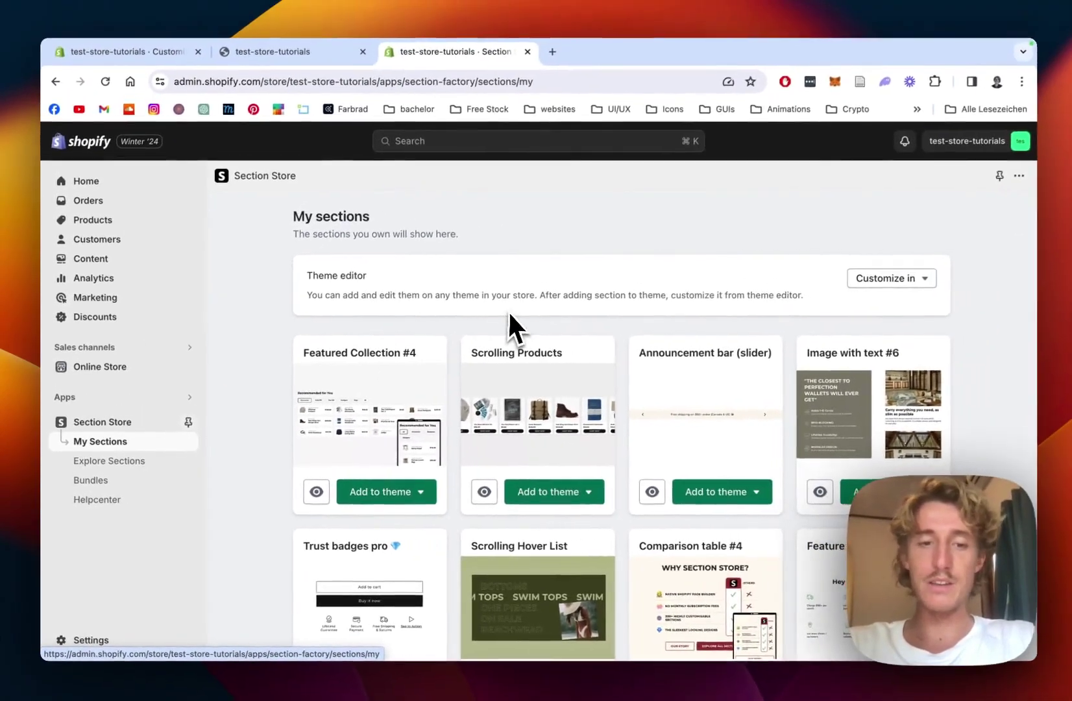
- From Featured Collection #4's Add to theme menu, open the live Dawn theme in the editor
{"action": "scroll", "coordinate": [454, 415], "scroll_direction": "down", "scroll_amount": 1}
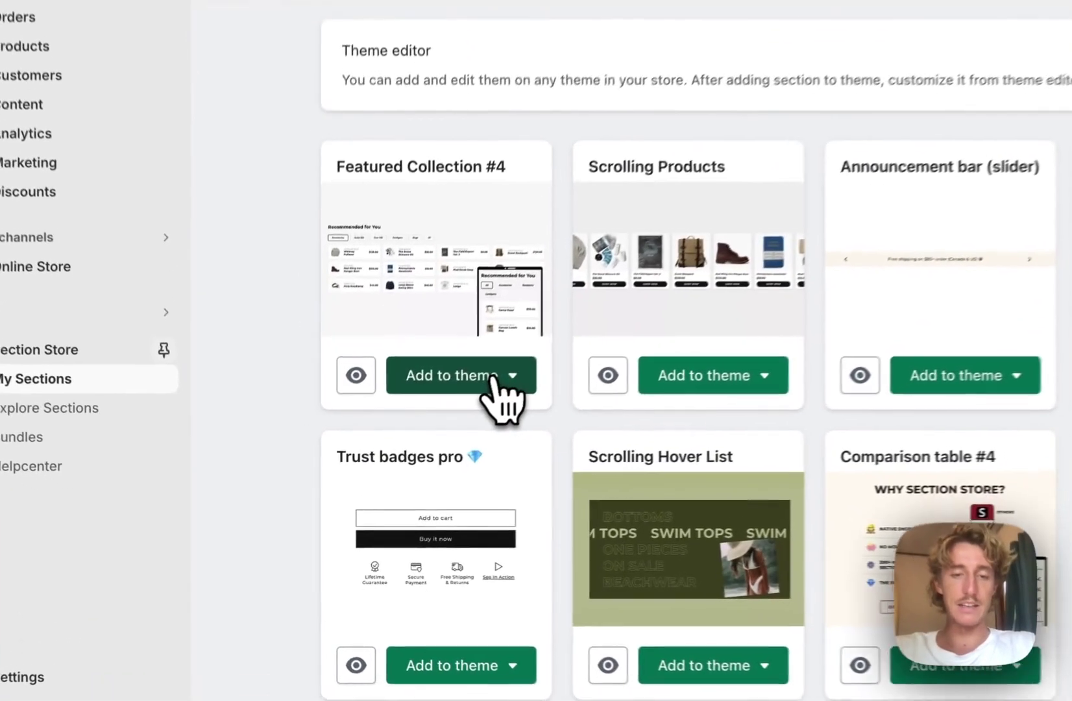
{"action": "left_click", "coordinate": [406, 441]}
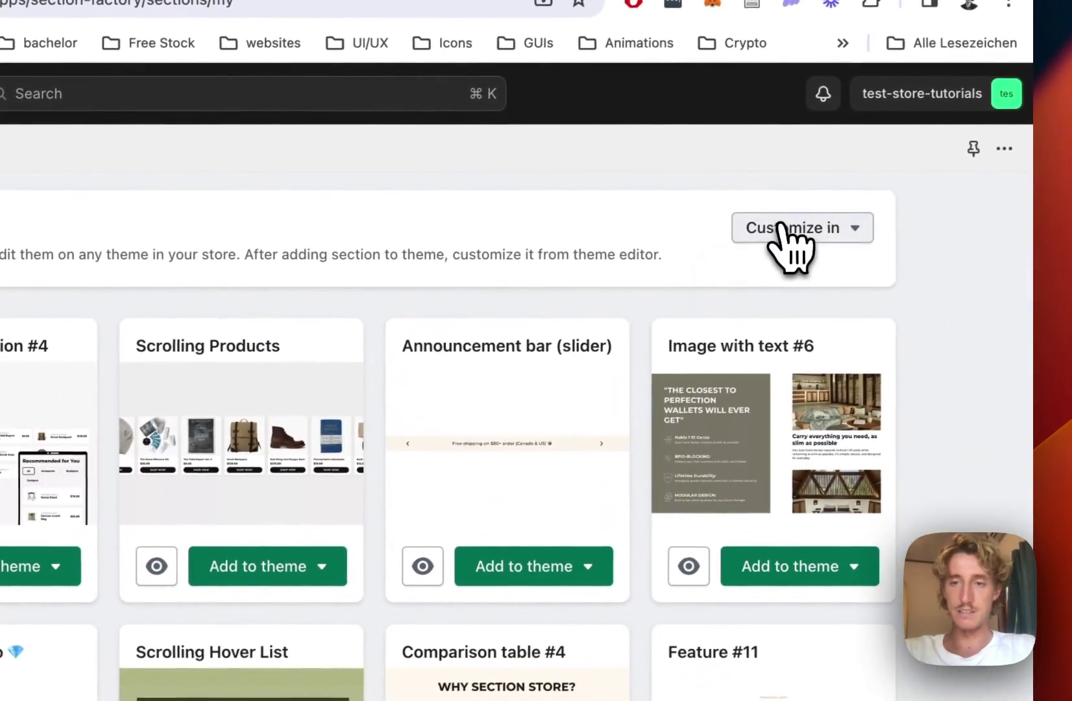
{"action": "left_click", "coordinate": [896, 174]}
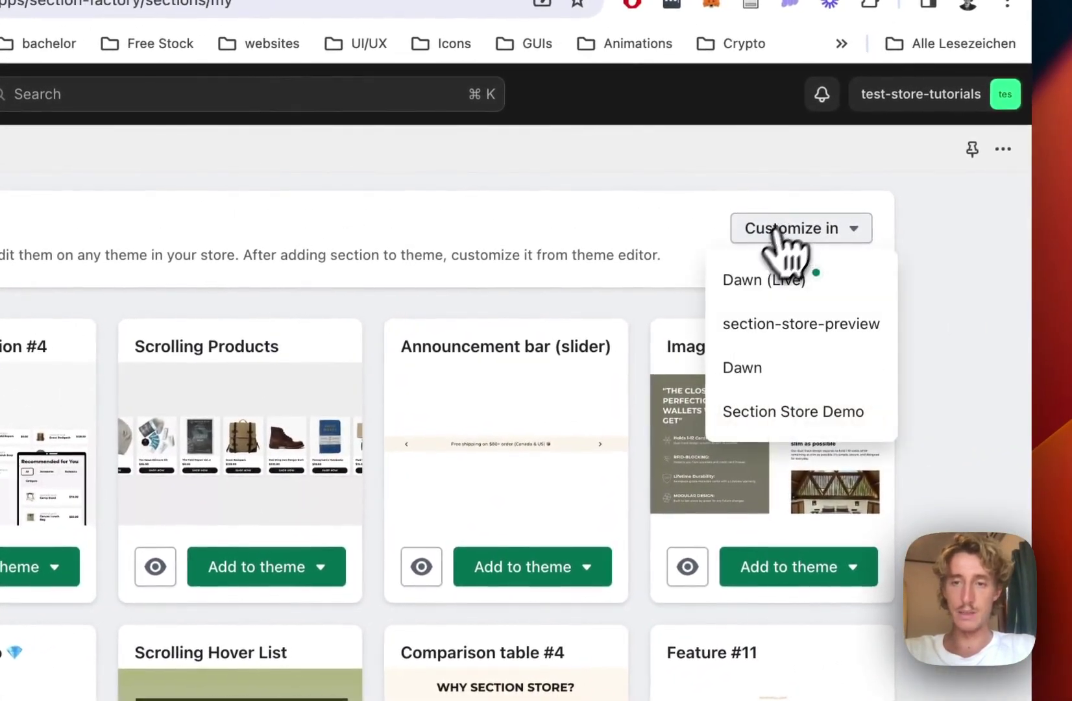
{"action": "left_click", "coordinate": [740, 280]}
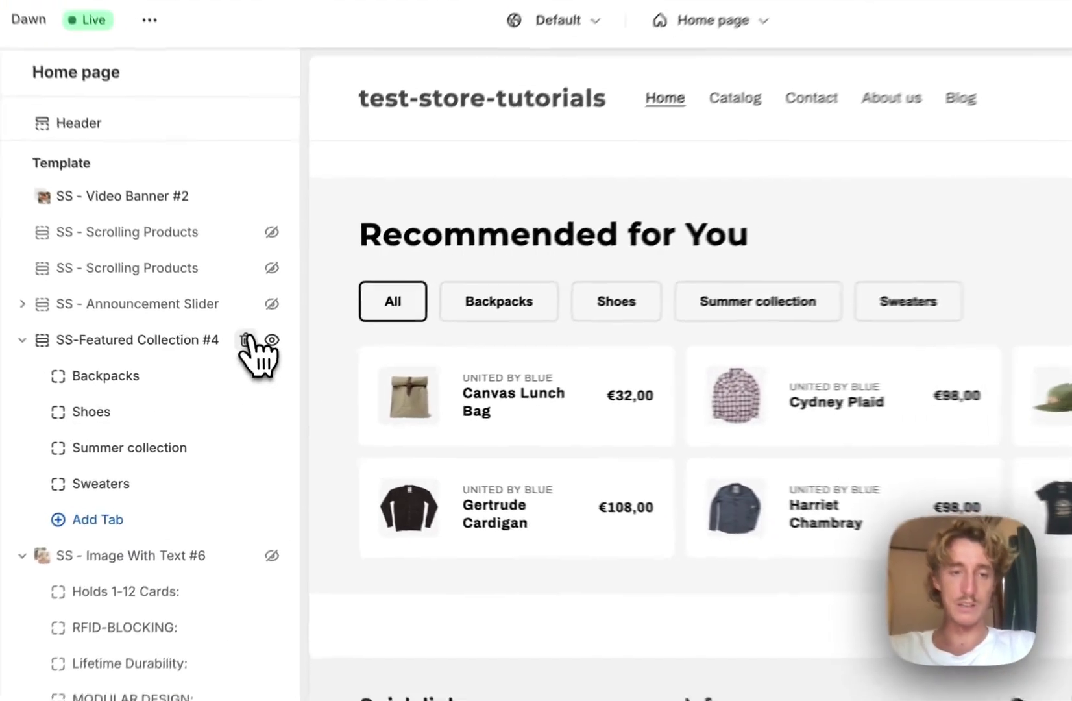
- Delete the old SS-Featured Collection #4 section and add a new one found by searching 'featured'
{"action": "left_click", "coordinate": [245, 363]}
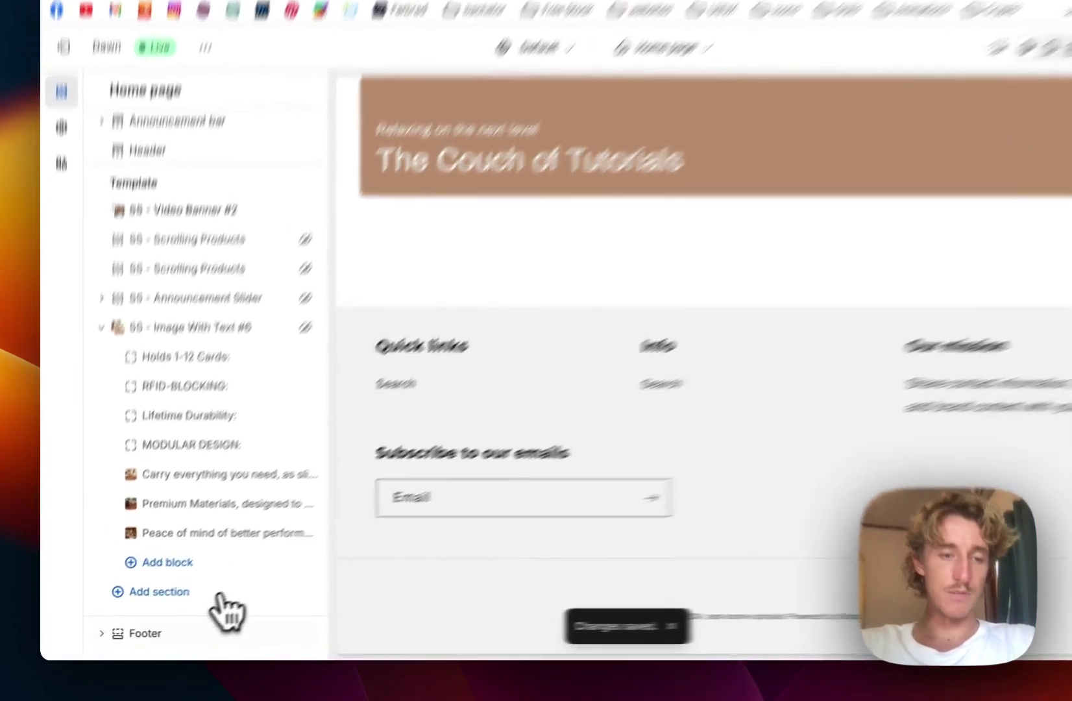
{"action": "left_click", "coordinate": [155, 603]}
{"action": "type", "text": "feat"}
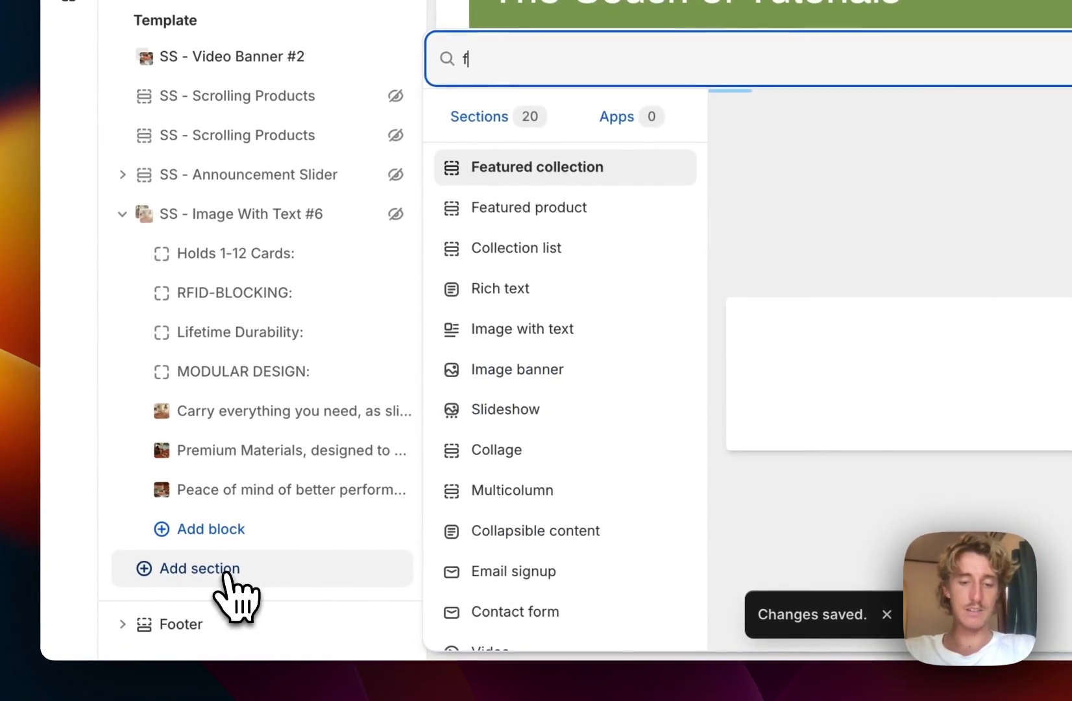
{"action": "type", "text": "ured"}
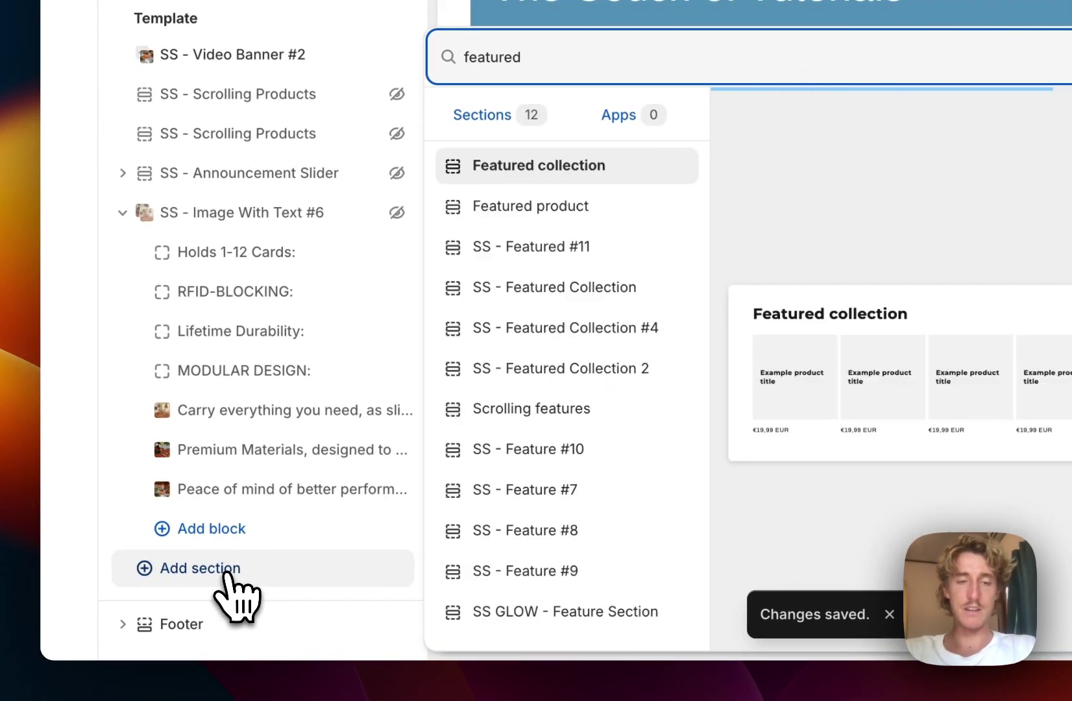
{"action": "left_click", "coordinate": [557, 326]}
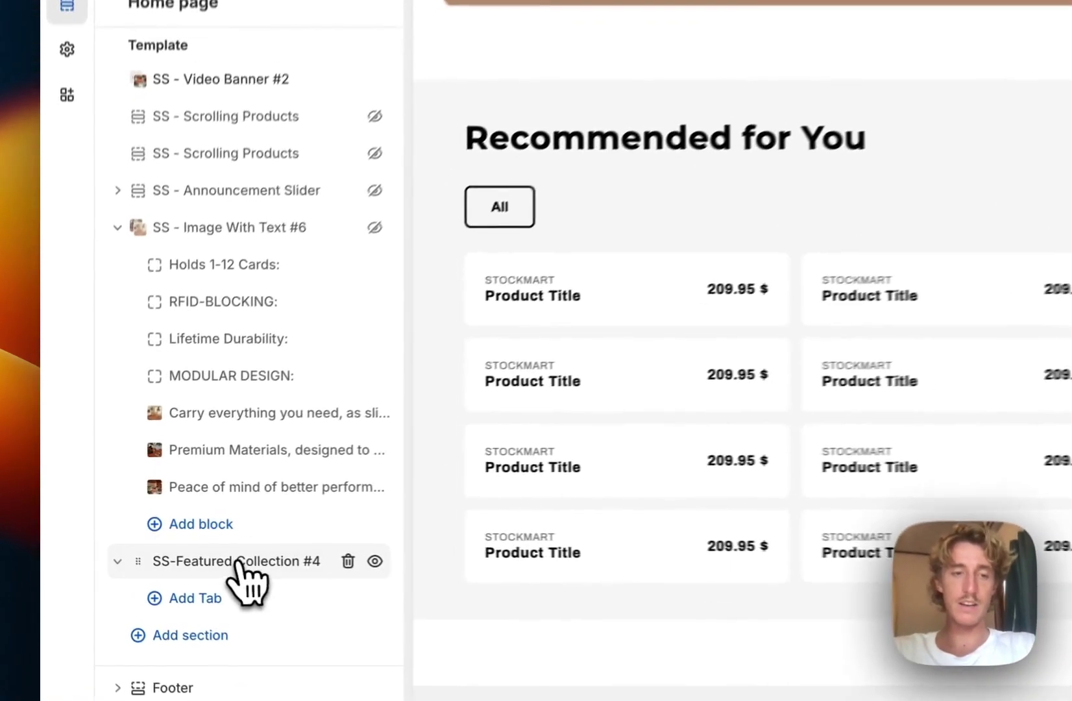
- Pick products for the All tab, including 5 Panel Camp Cap, Ayres Chambray and Camp Stool, excluding Dawson Trolley
{"action": "left_click", "coordinate": [172, 555]}
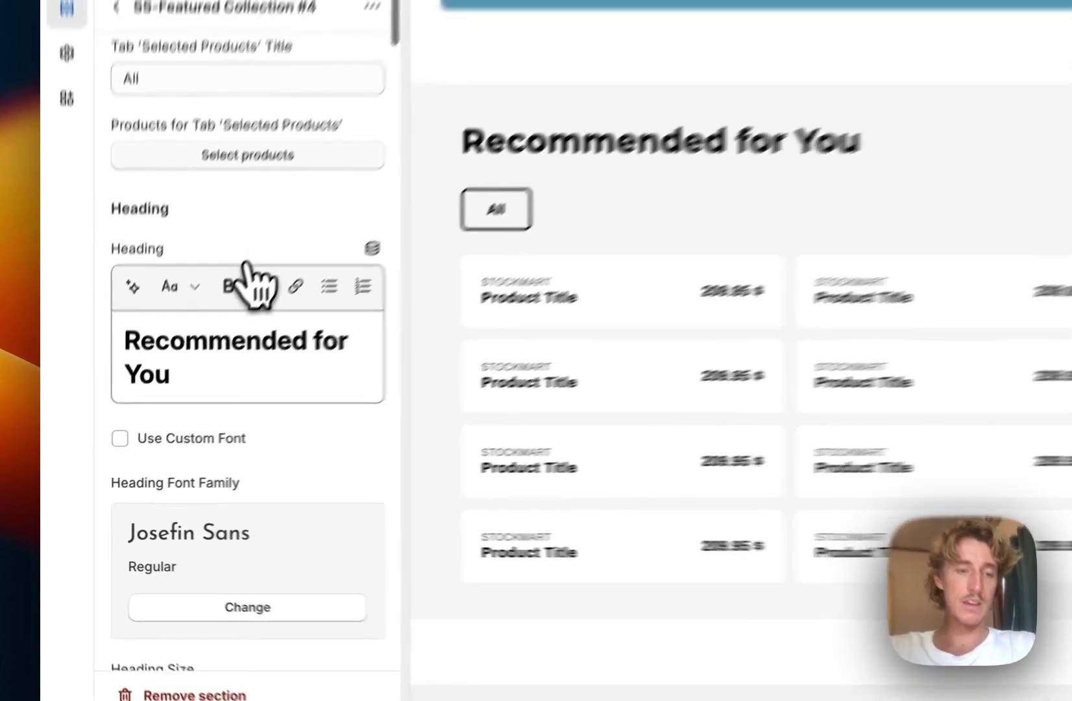
{"action": "scroll", "coordinate": [185, 363], "scroll_direction": "down", "scroll_amount": 10}
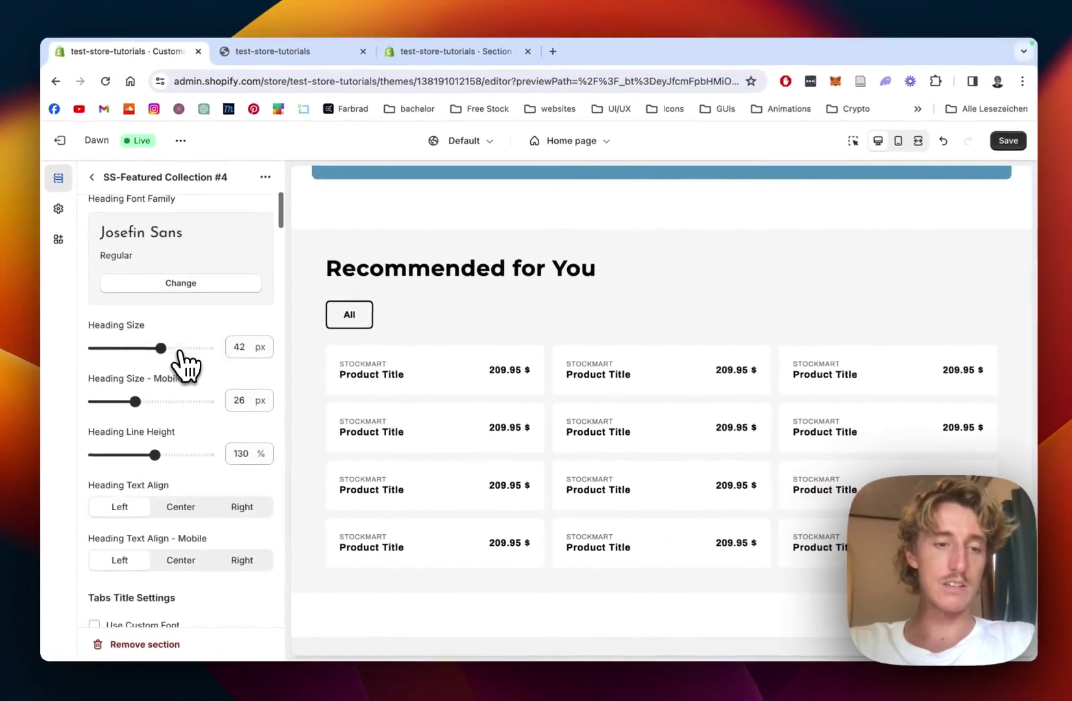
{"action": "scroll", "coordinate": [179, 352], "scroll_direction": "up", "scroll_amount": 8}
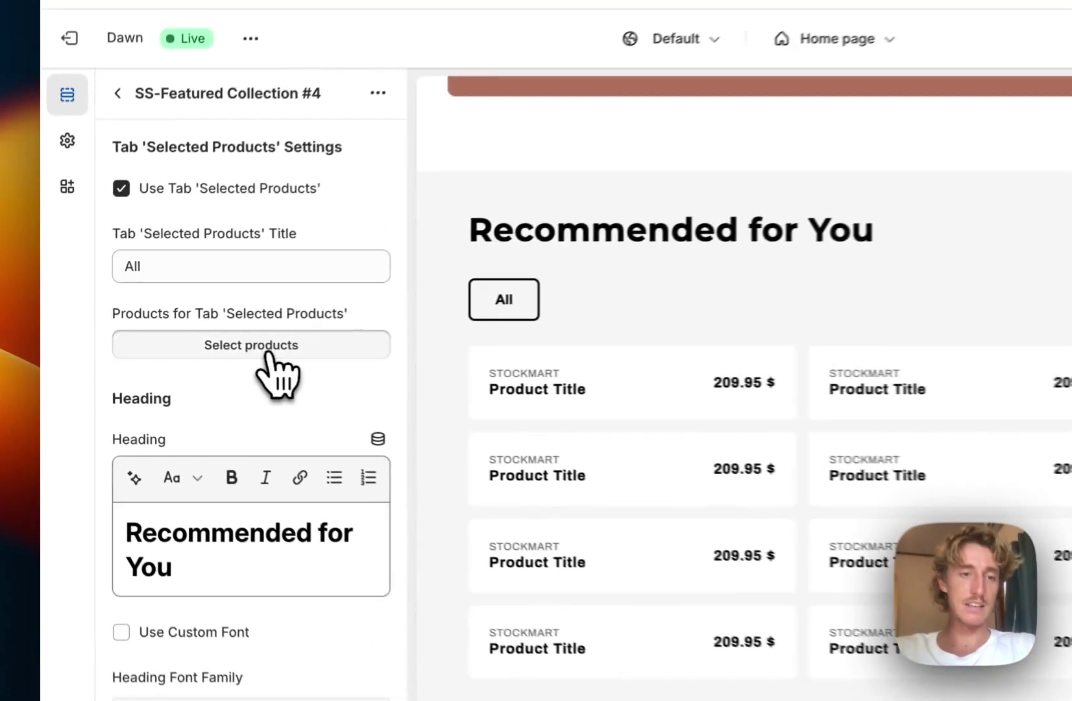
{"action": "left_click", "coordinate": [185, 349]}
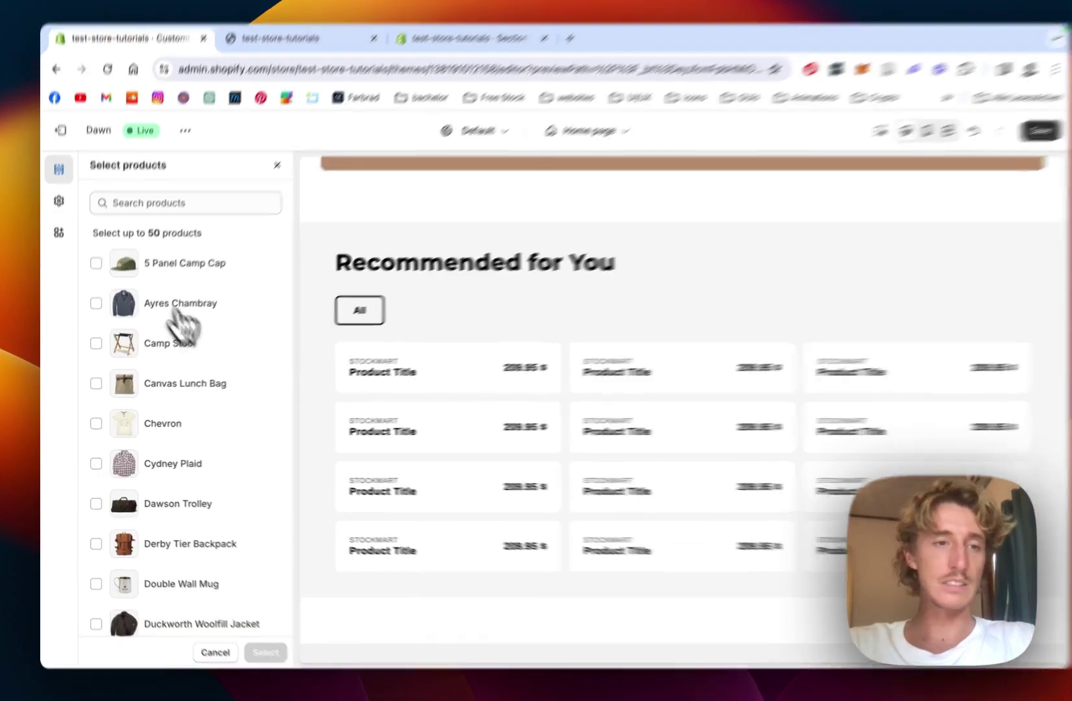
{"action": "left_click", "coordinate": [94, 270]}
{"action": "left_click", "coordinate": [93, 463], "text": "shift"}
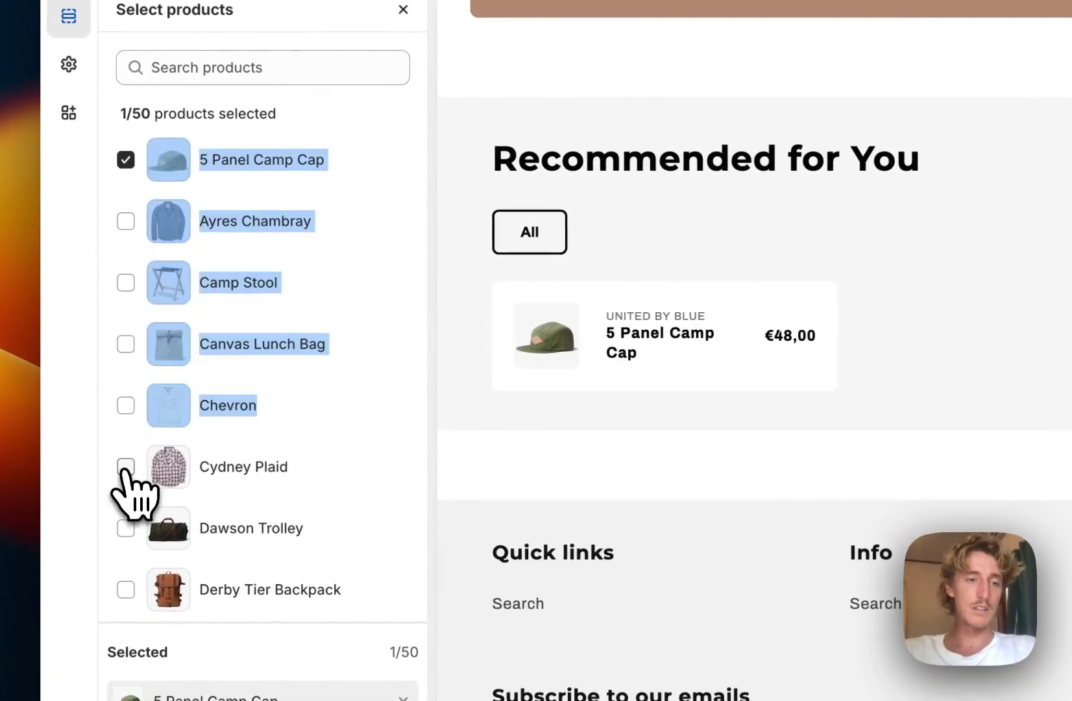
{"action": "left_click", "coordinate": [127, 222]}
{"action": "left_click", "coordinate": [127, 283]}
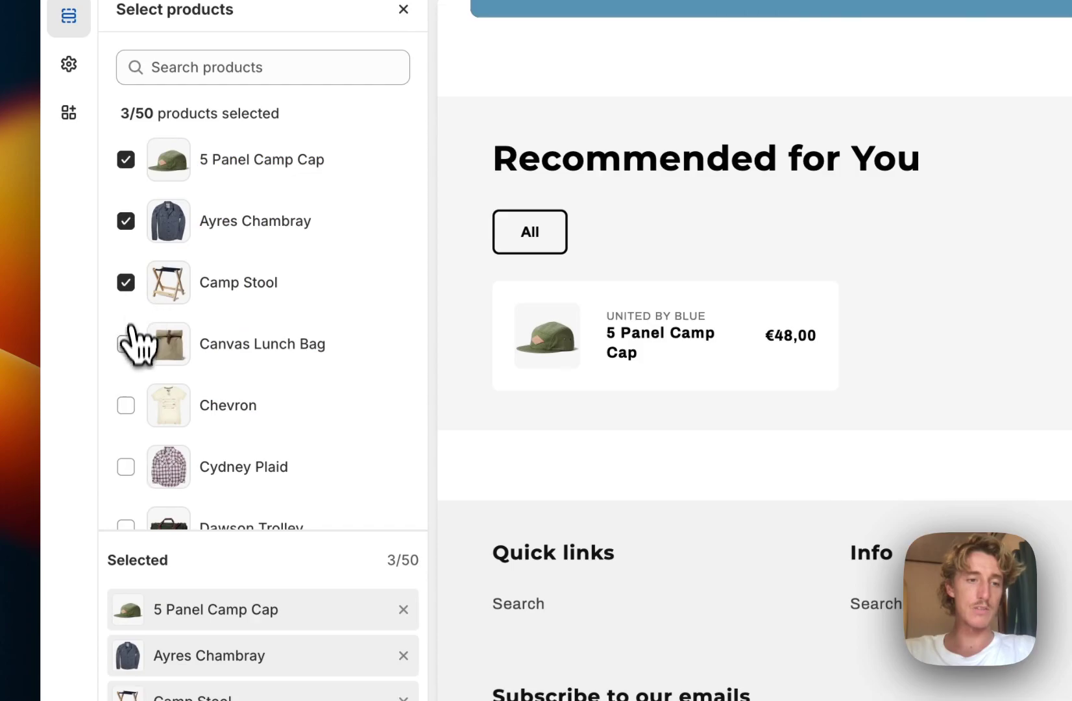
{"action": "scroll", "coordinate": [128, 483], "scroll_direction": "down", "scroll_amount": 5}
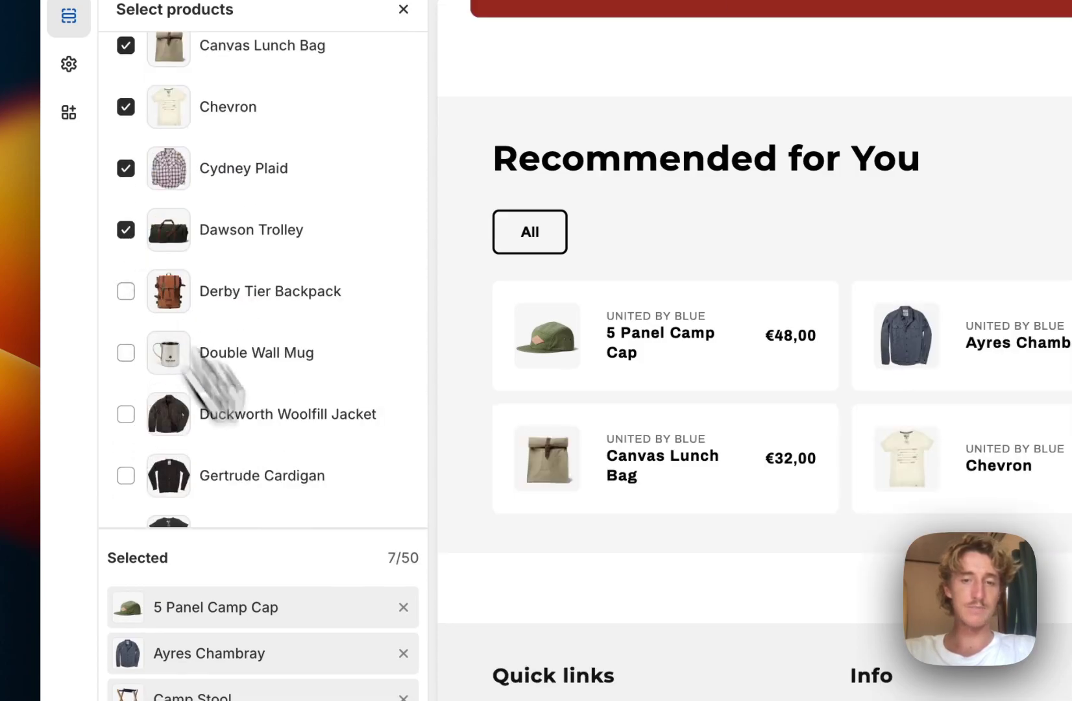
{"action": "left_click", "coordinate": [126, 231]}
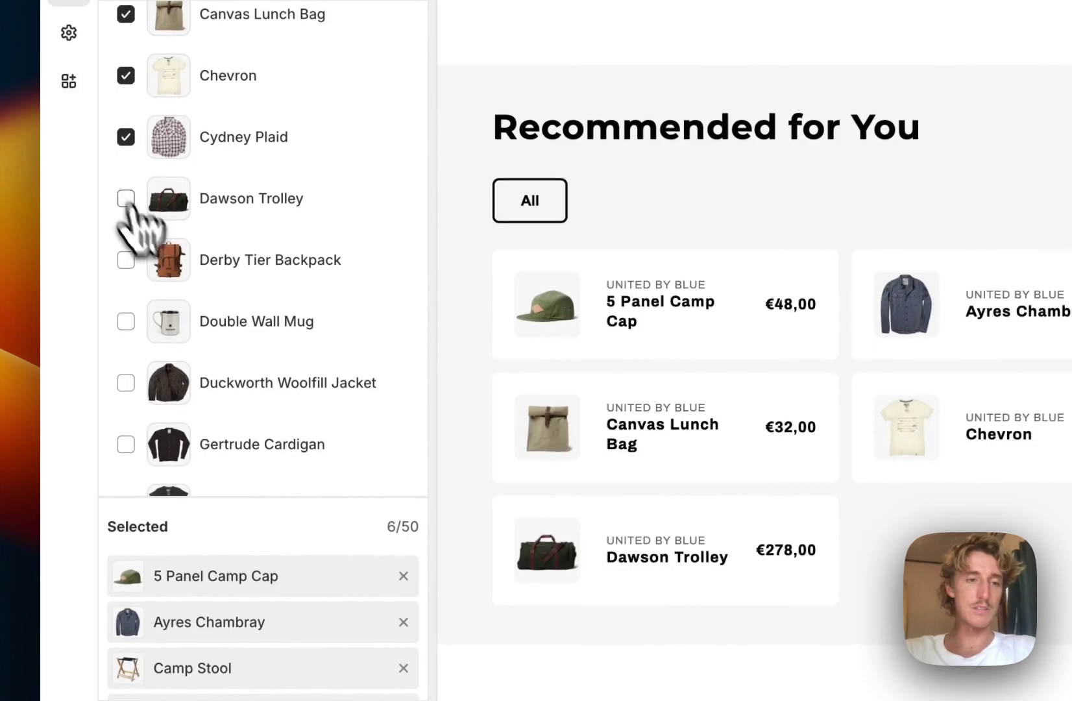
{"action": "left_click", "coordinate": [341, 649]}
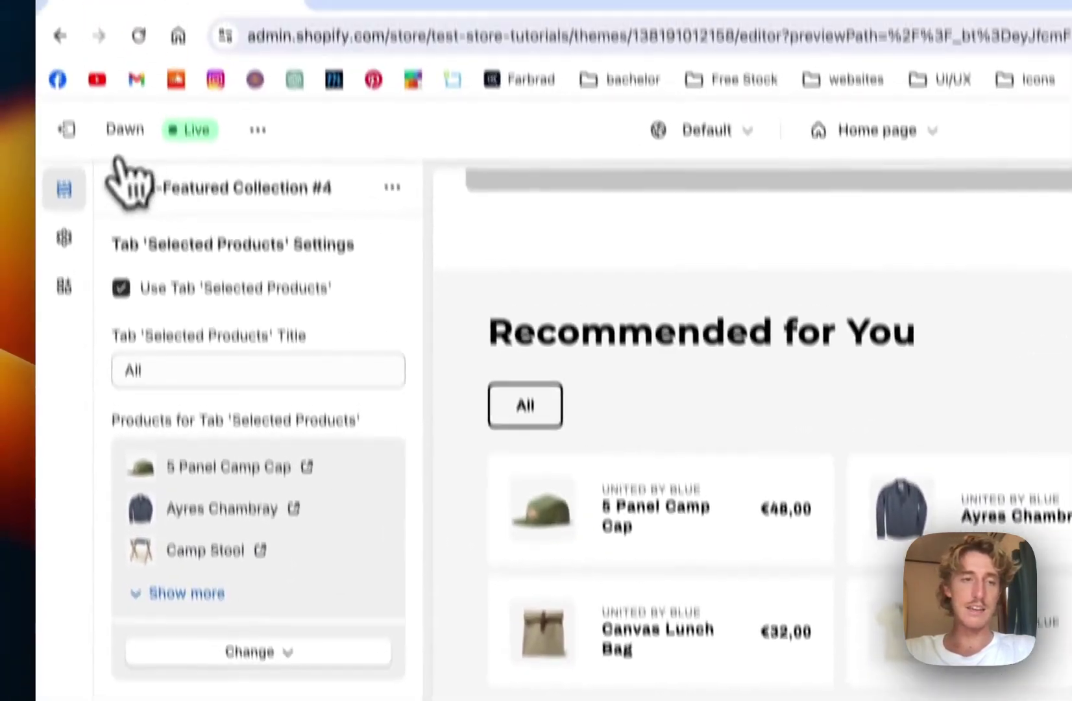
- Add a first tab showing the Backpacks collection with fewer products
{"action": "left_click", "coordinate": [132, 181]}
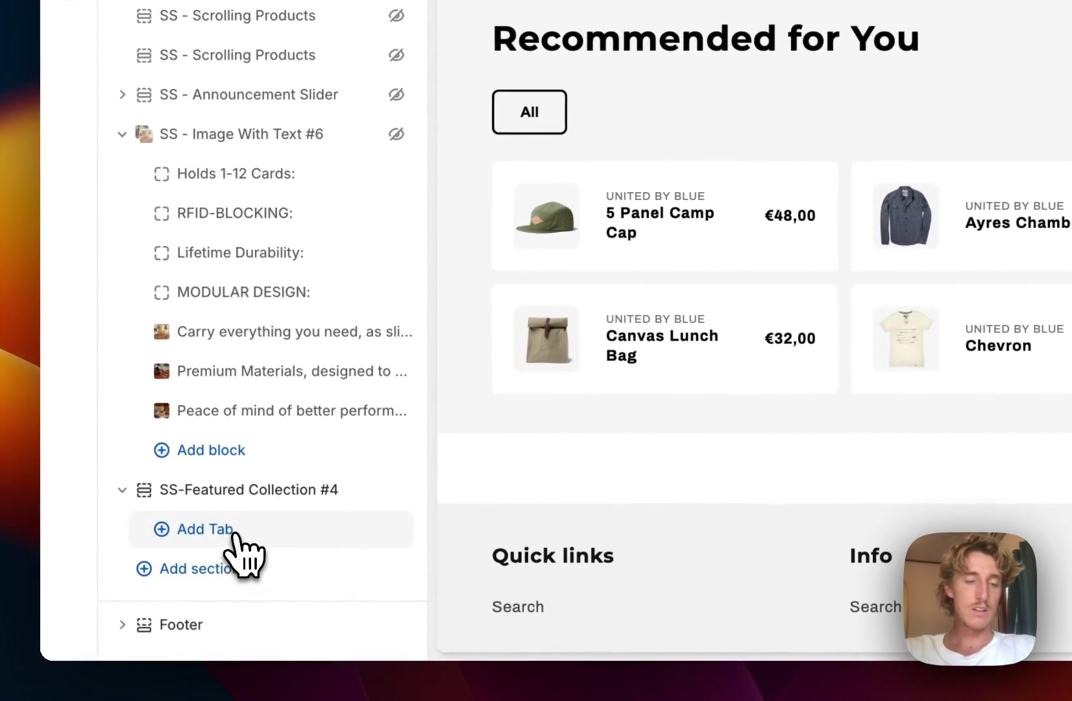
{"action": "left_click", "coordinate": [232, 539]}
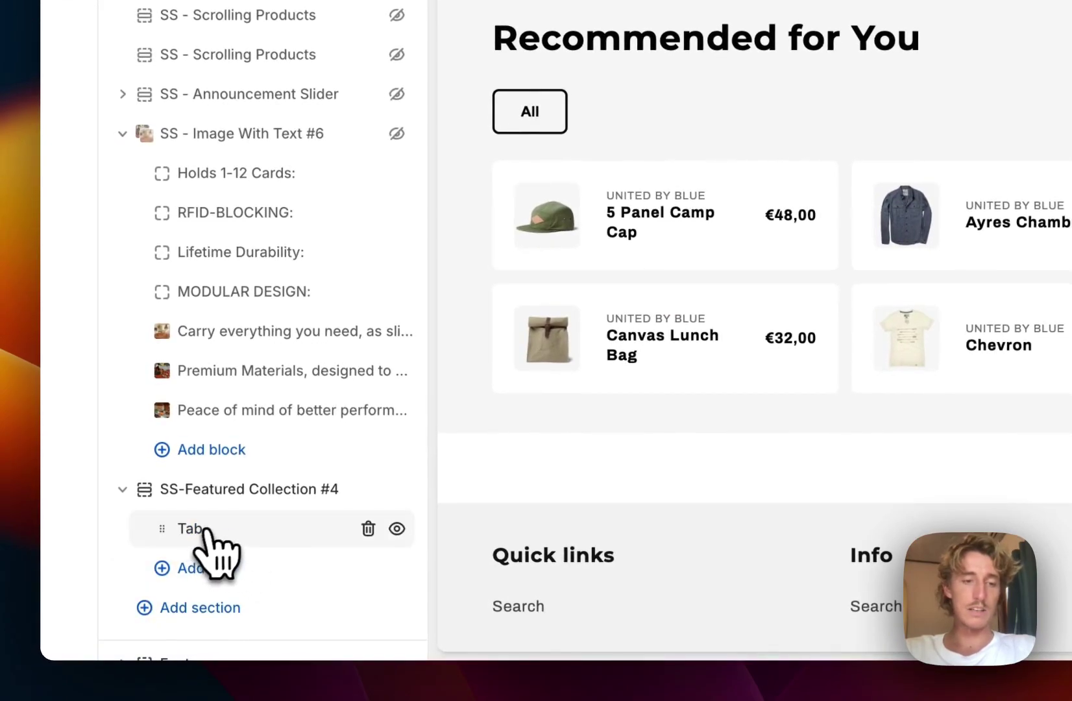
{"action": "left_click", "coordinate": [188, 529]}
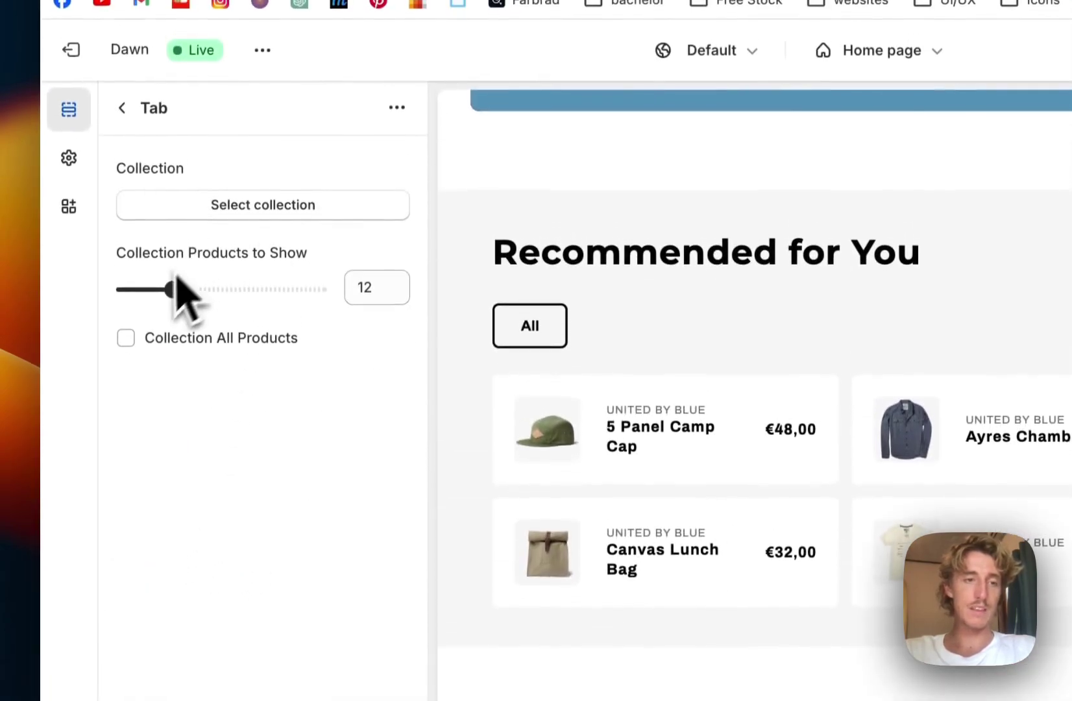
{"action": "left_click_drag", "start_coordinate": [172, 298], "coordinate": [156, 292]}
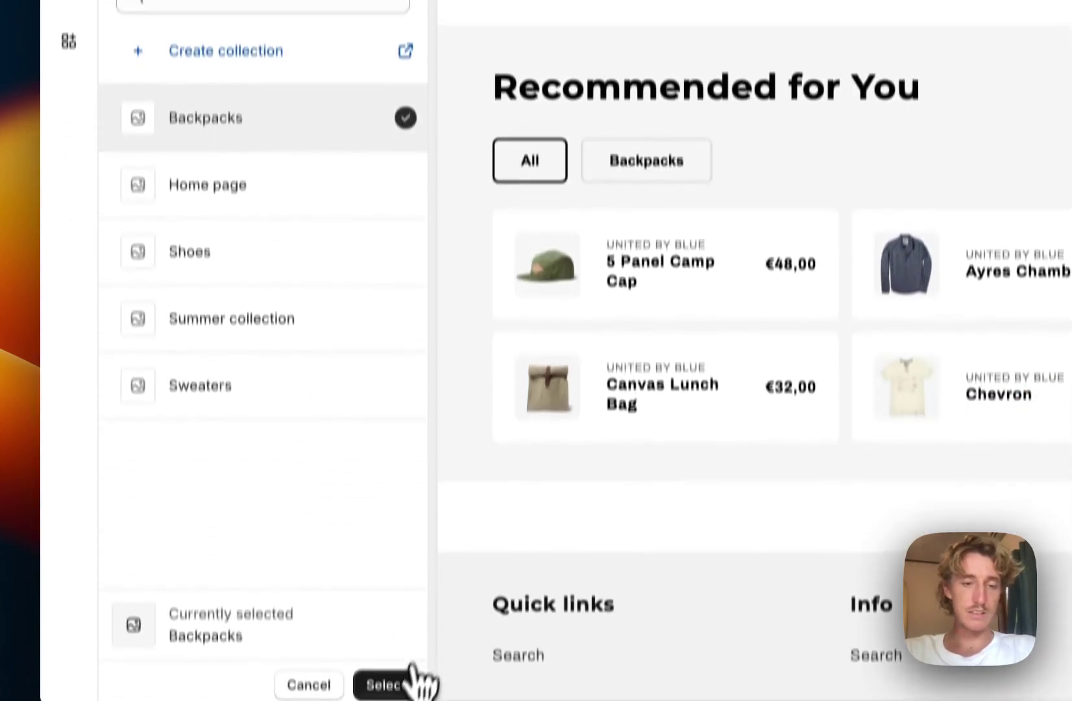
{"action": "left_click", "coordinate": [412, 682]}
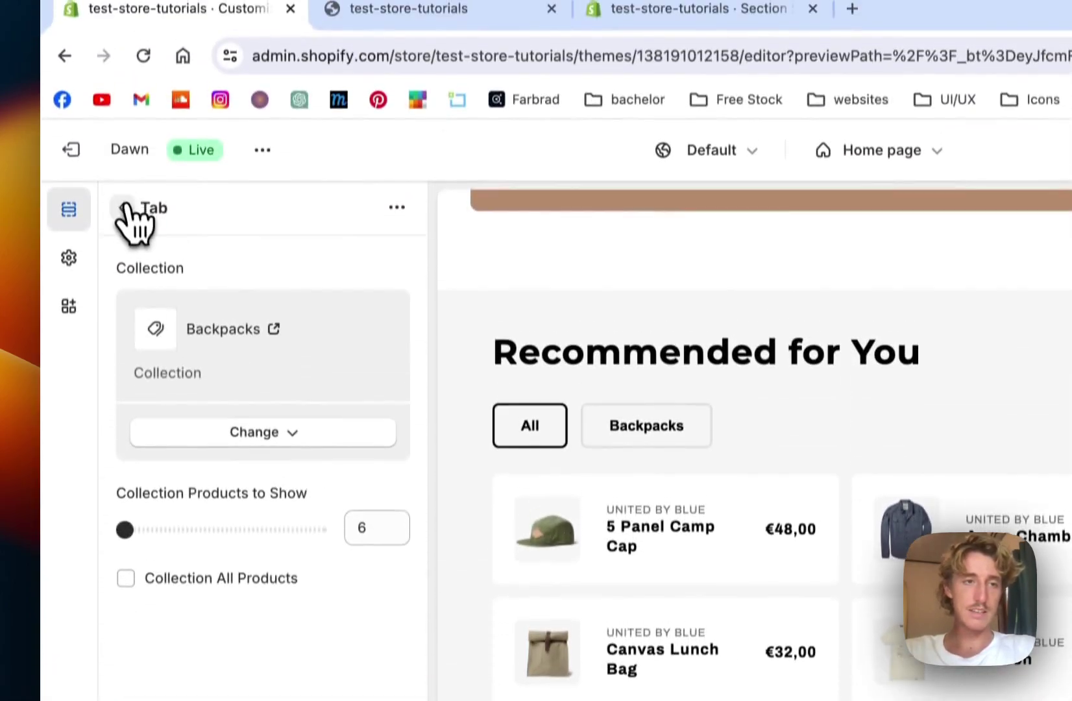
- Add a second tab showing the Shoes collection, limited to 6 products
{"action": "left_click", "coordinate": [125, 209]}
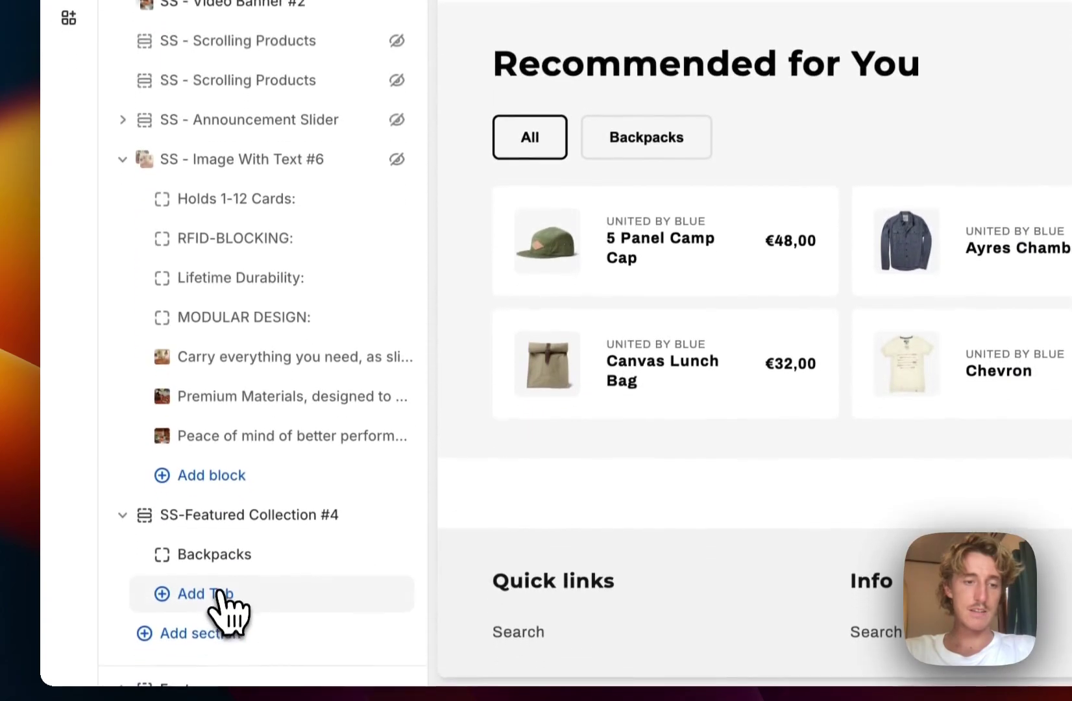
{"action": "left_click", "coordinate": [227, 591]}
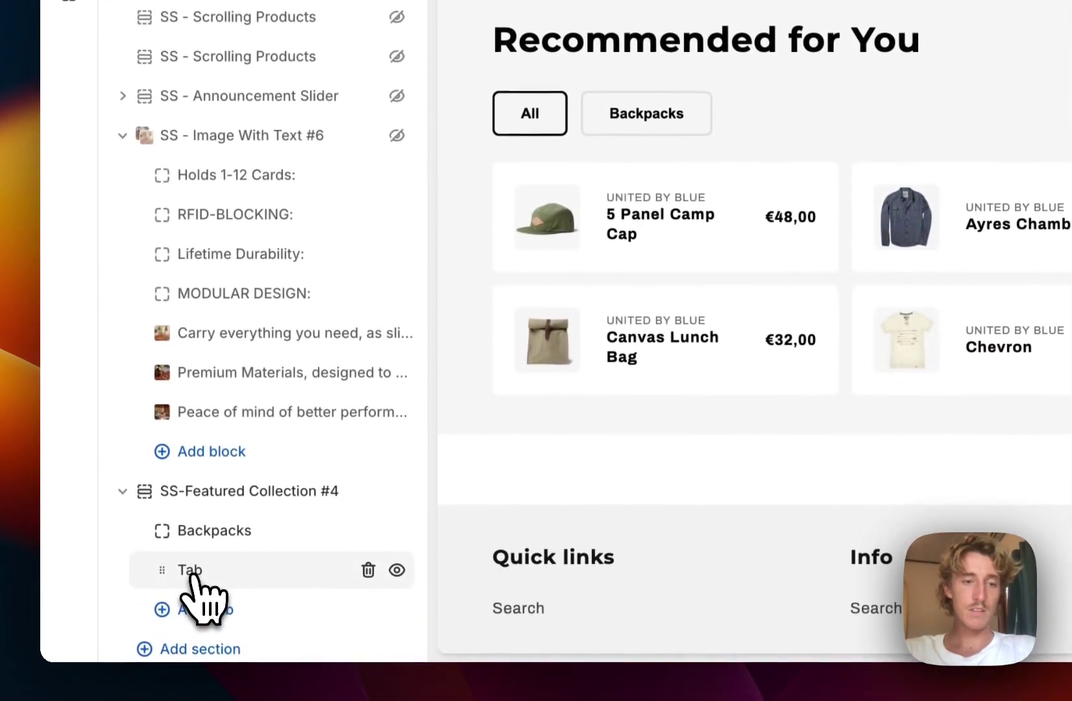
{"action": "left_click", "coordinate": [193, 575]}
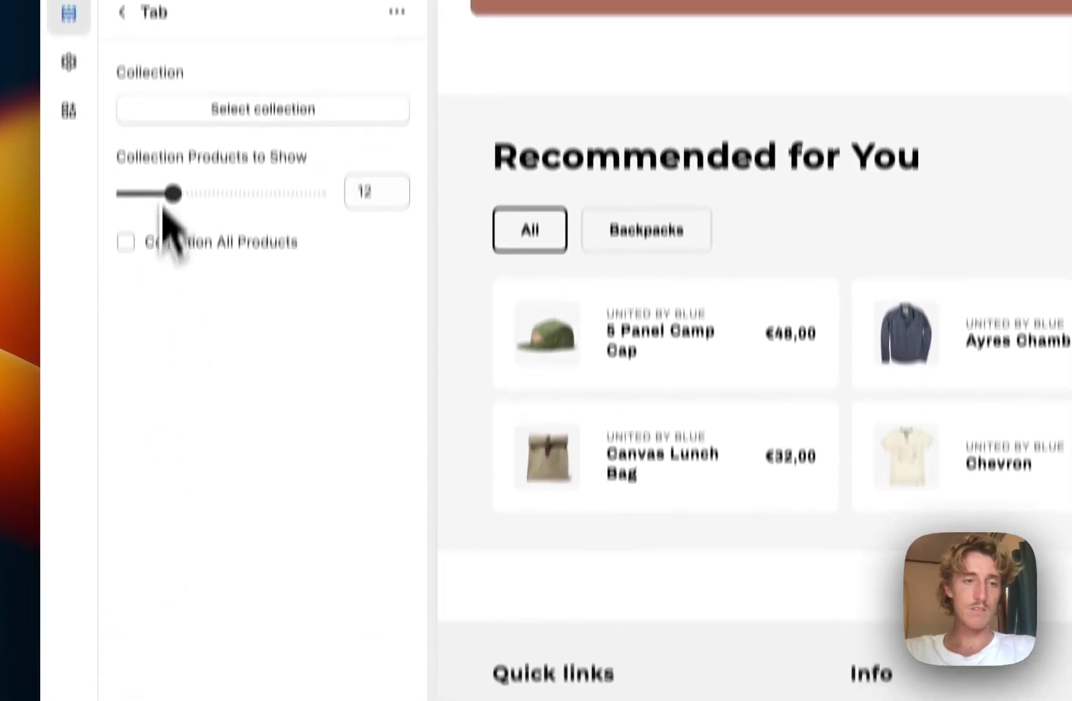
{"action": "left_click_drag", "start_coordinate": [172, 204], "coordinate": [71, 259]}
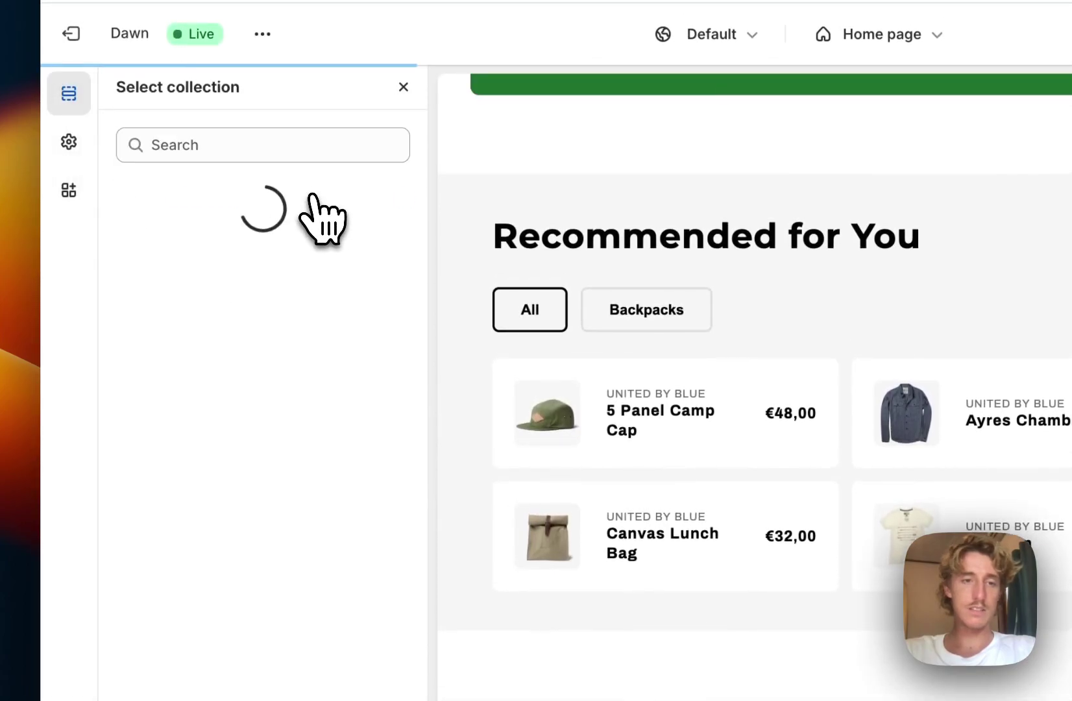
{"action": "left_click", "coordinate": [257, 409]}
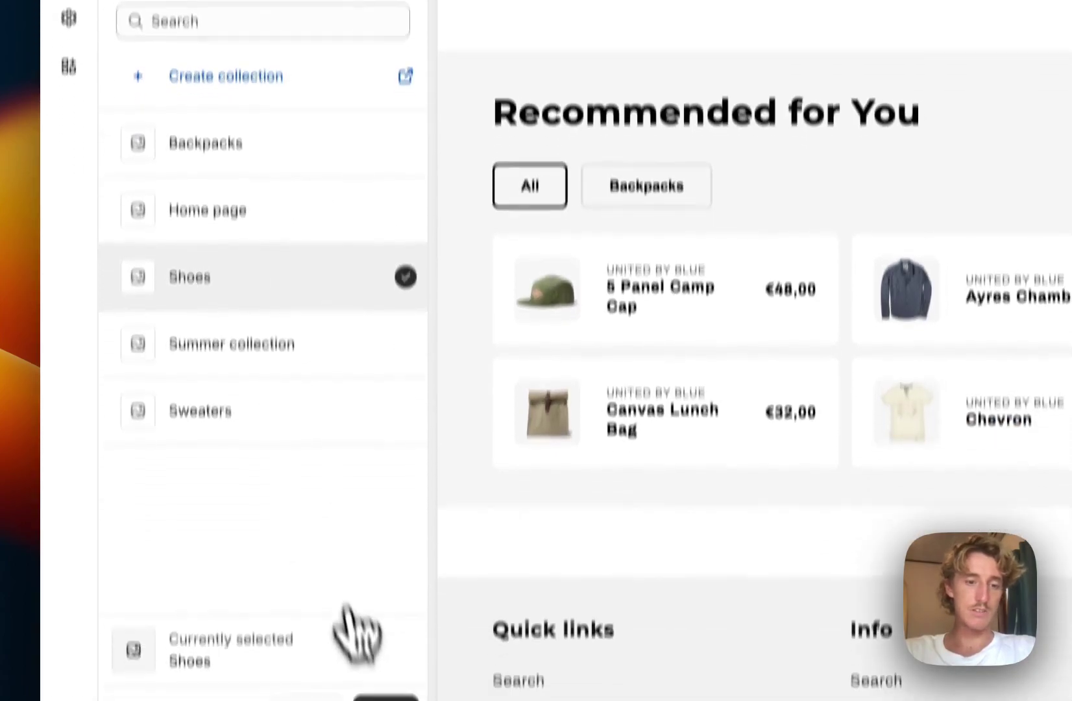
{"action": "left_click", "coordinate": [383, 698]}
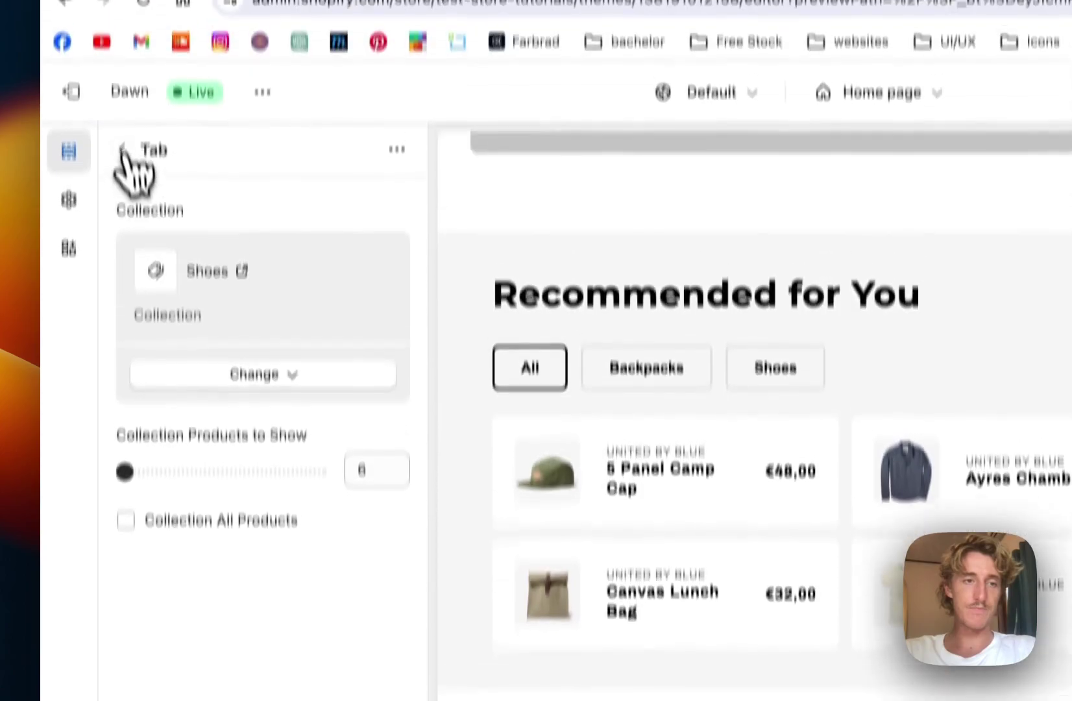
- Set the third tab to the Sweaters collection, limited to 6 products
{"action": "left_click", "coordinate": [122, 151]}
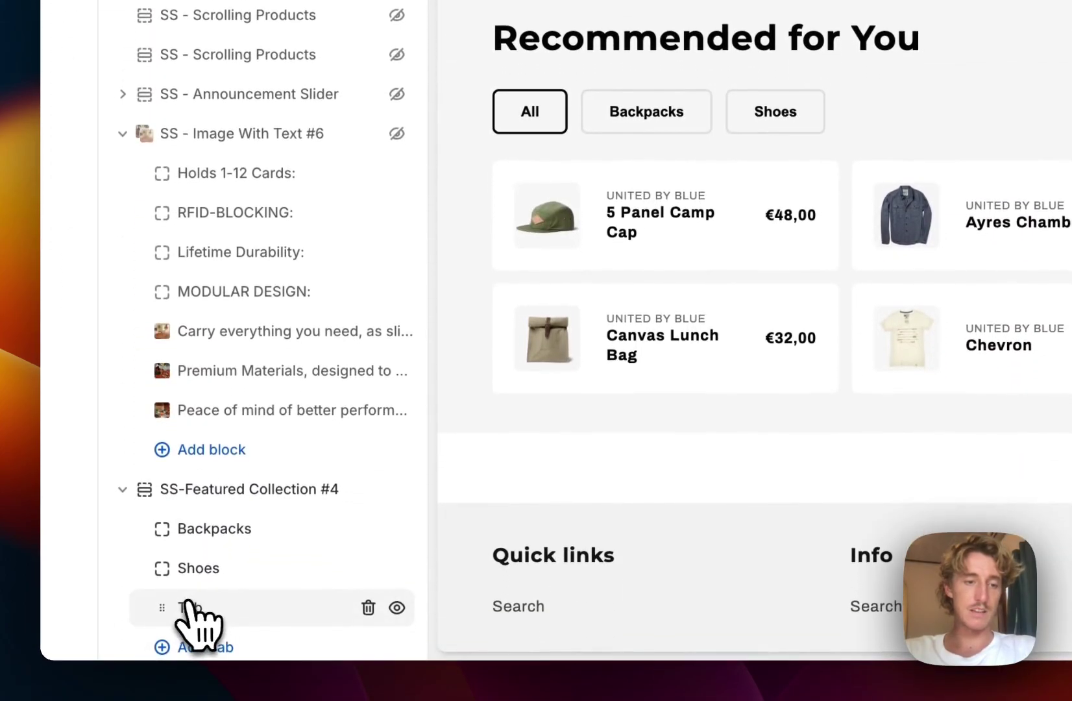
{"action": "left_click", "coordinate": [190, 610]}
{"action": "left_click", "coordinate": [263, 113]}
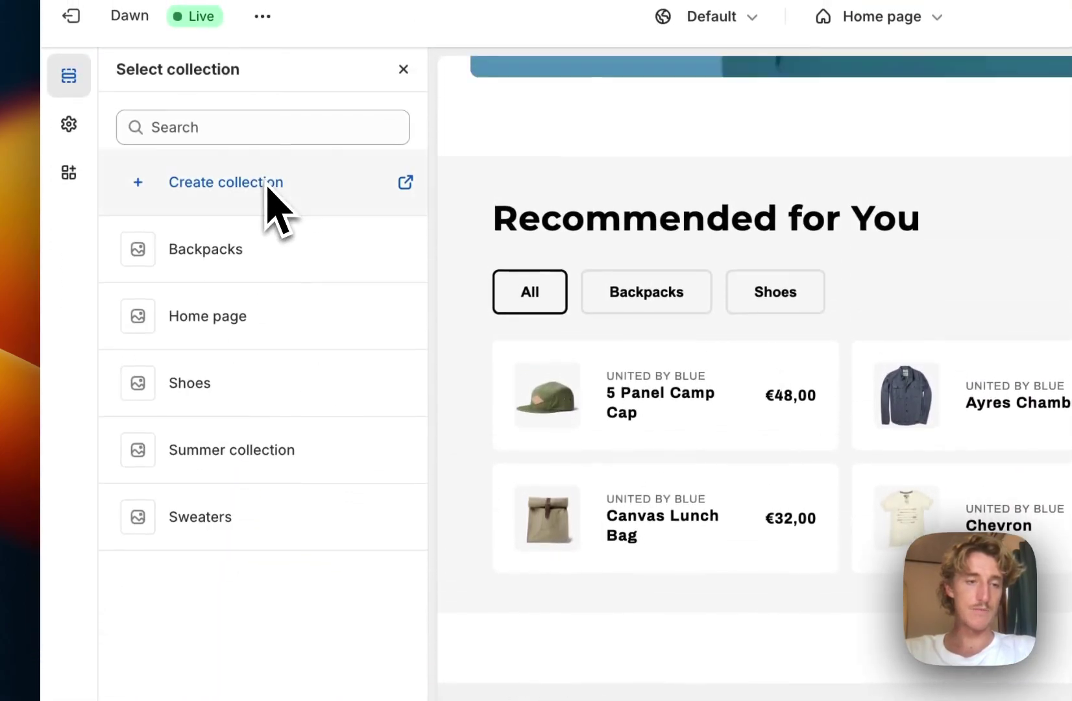
{"action": "left_click", "coordinate": [263, 529]}
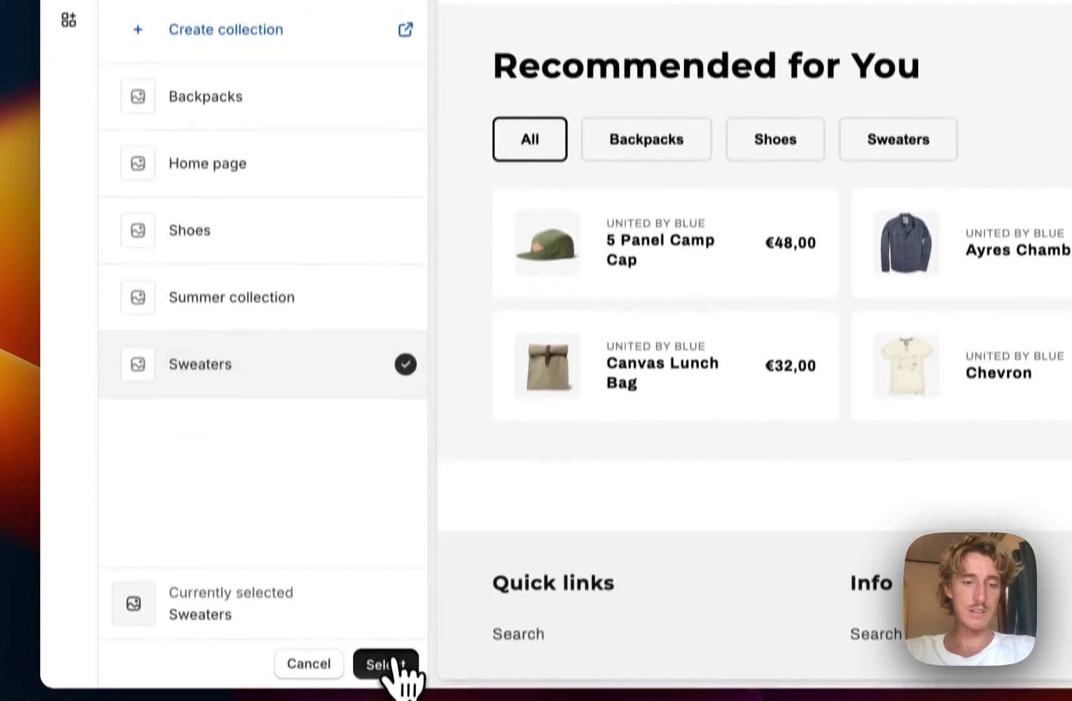
{"action": "left_click", "coordinate": [389, 665]}
{"action": "left_click_drag", "start_coordinate": [173, 410], "coordinate": [36, 401]}
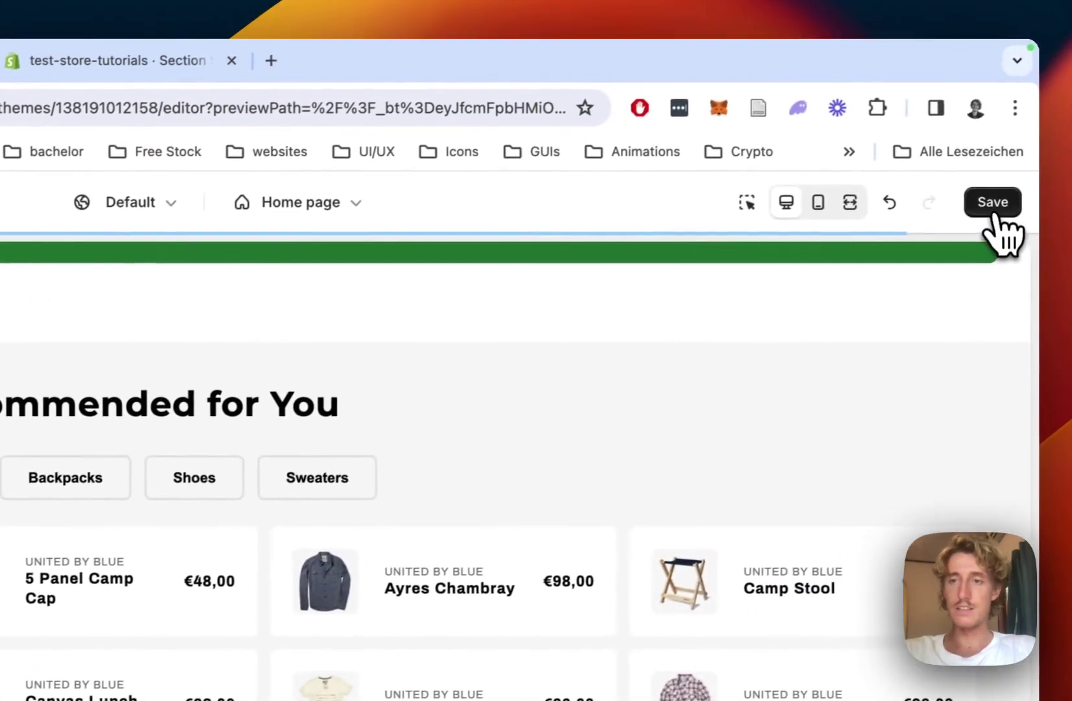
- Save the home page, then test the Backpacks, Shoes, Sweaters and All tabs in the preview
{"action": "left_click", "coordinate": [995, 209]}
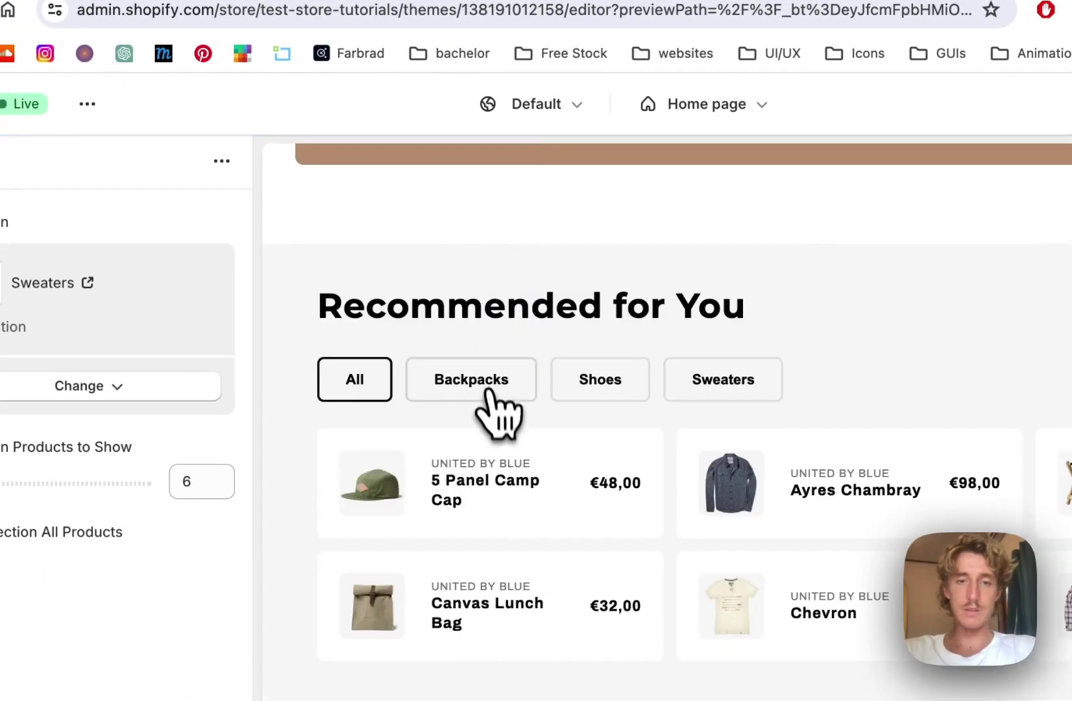
{"action": "left_click", "coordinate": [499, 400]}
{"action": "left_click", "coordinate": [598, 381]}
{"action": "left_click", "coordinate": [736, 380]}
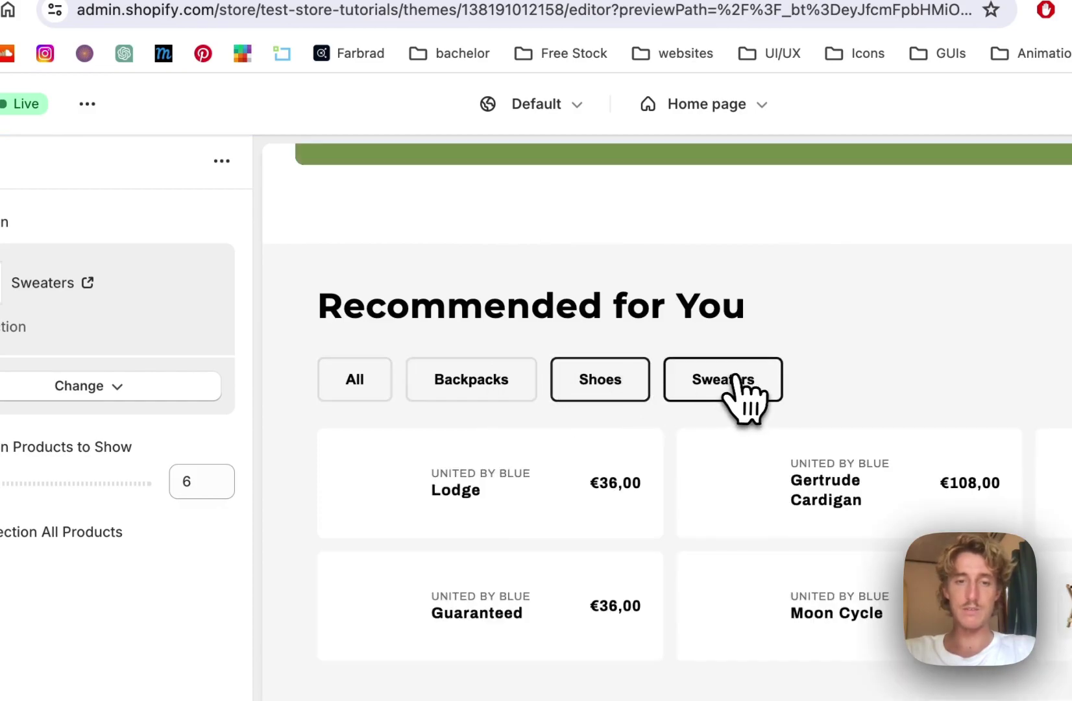
{"action": "left_click", "coordinate": [616, 393]}
{"action": "left_click", "coordinate": [491, 393]}
{"action": "left_click", "coordinate": [361, 391]}
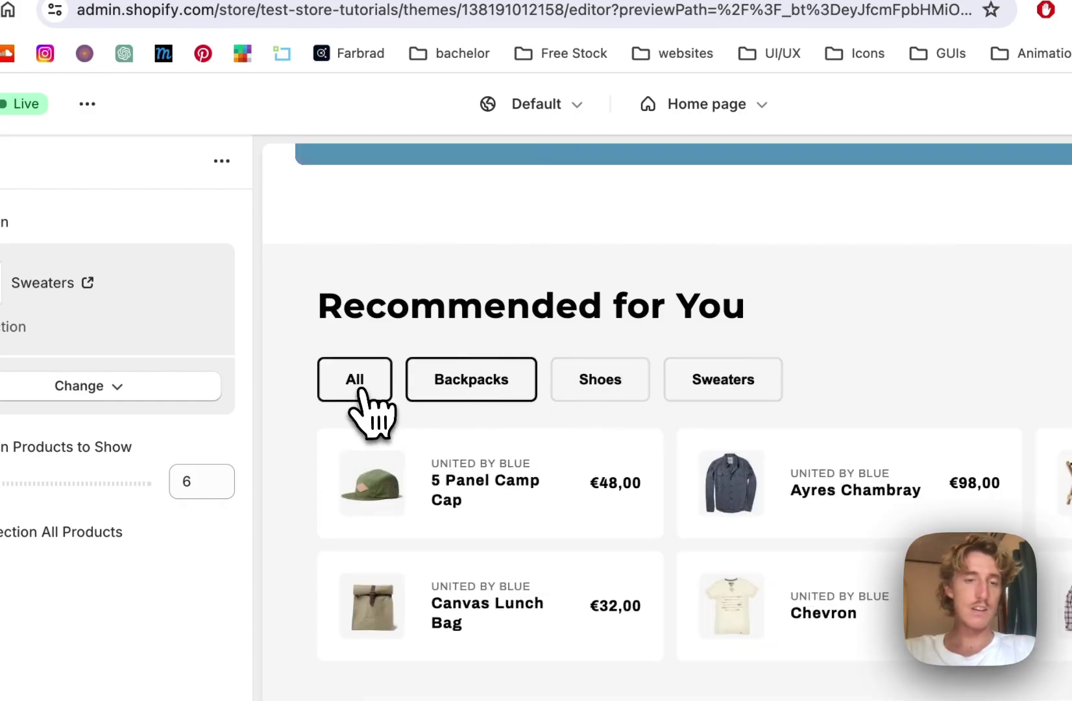
{"action": "left_click", "coordinate": [0, 163]}
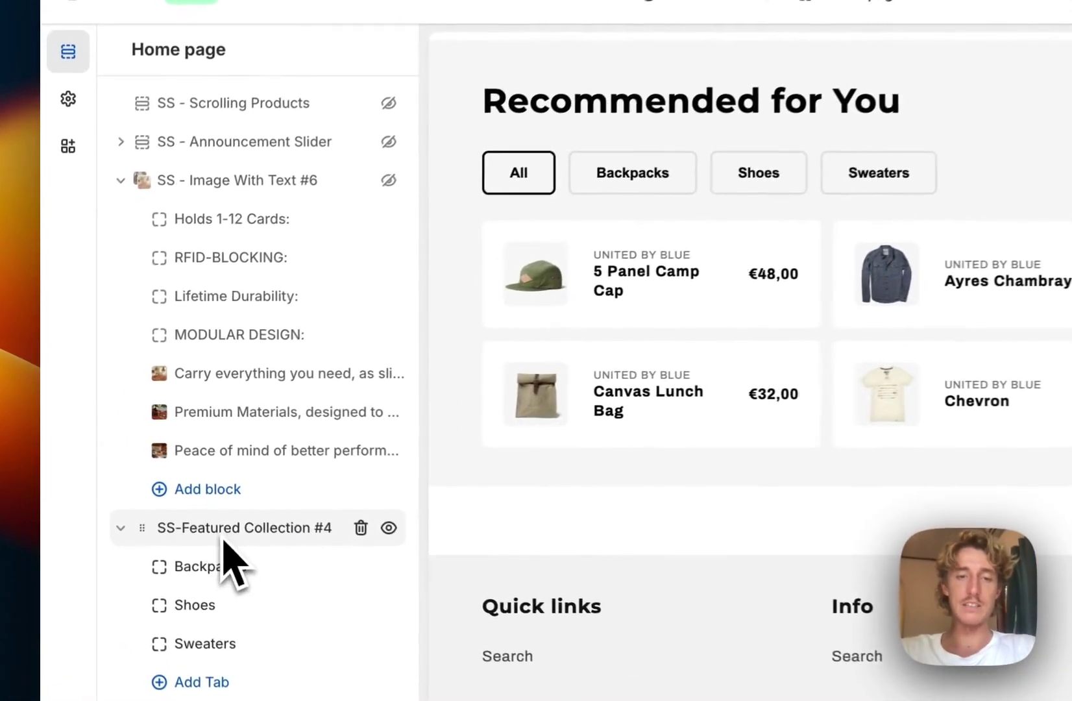
- Retitle the section heading 'All our collections' and shrink it from 42 to 30 px
{"action": "left_click", "coordinate": [159, 487]}
{"action": "scroll", "coordinate": [318, 214], "scroll_direction": "down", "scroll_amount": 8}
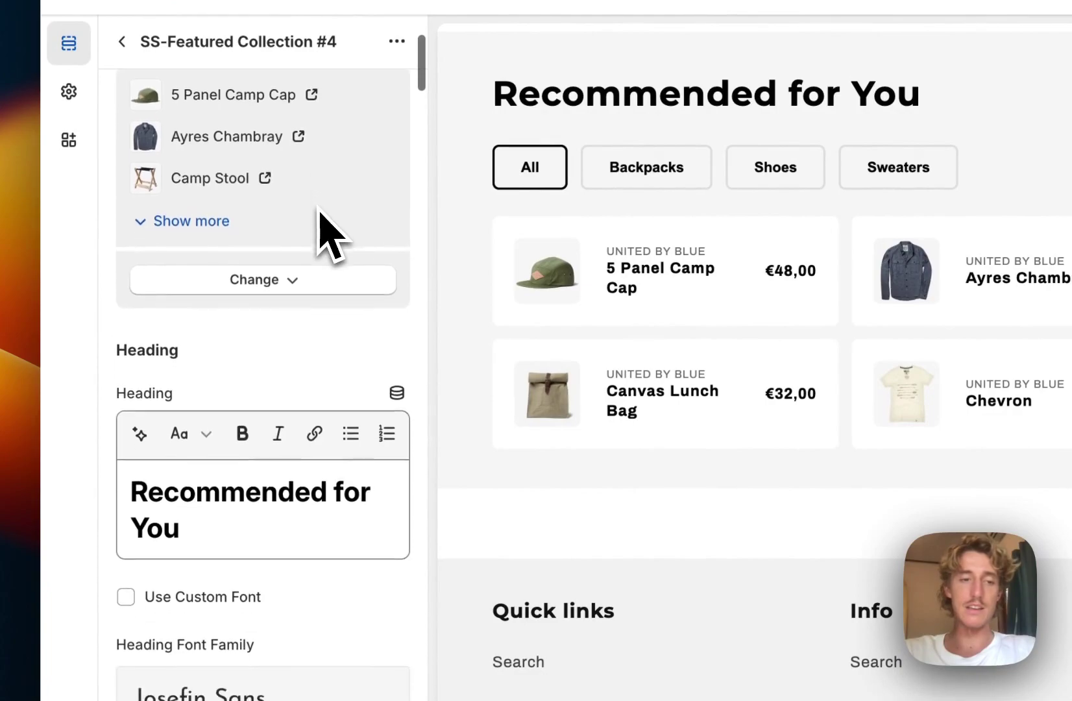
{"action": "scroll", "coordinate": [318, 218], "scroll_direction": "up", "scroll_amount": 2}
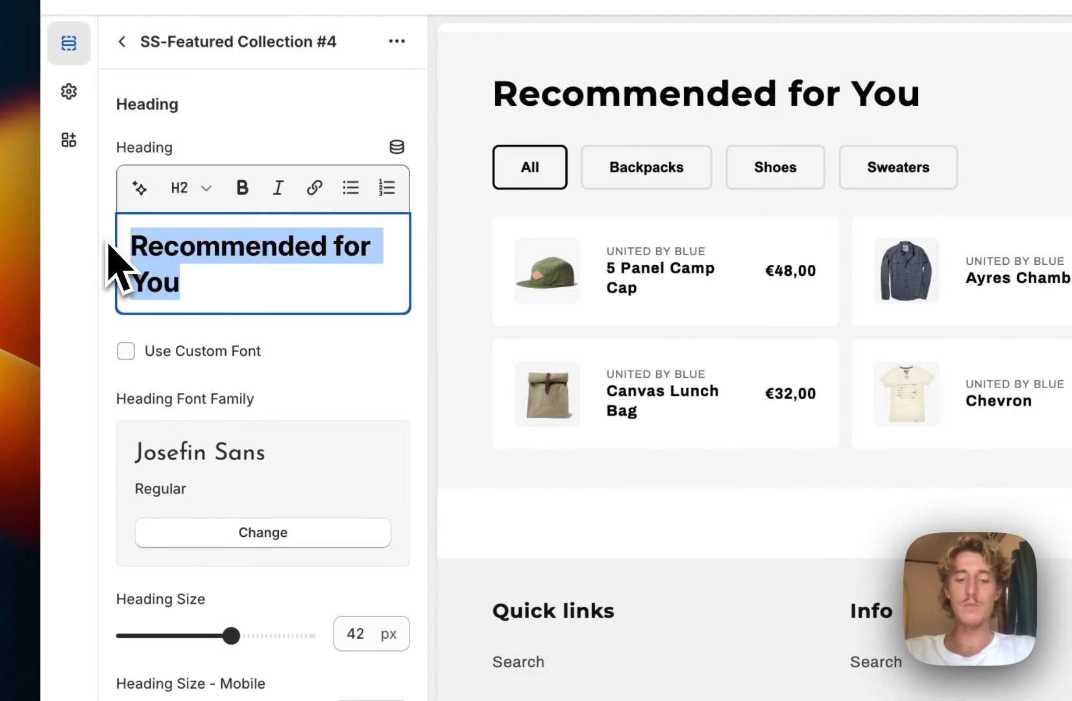
{"action": "type", "text": "All our collections"}
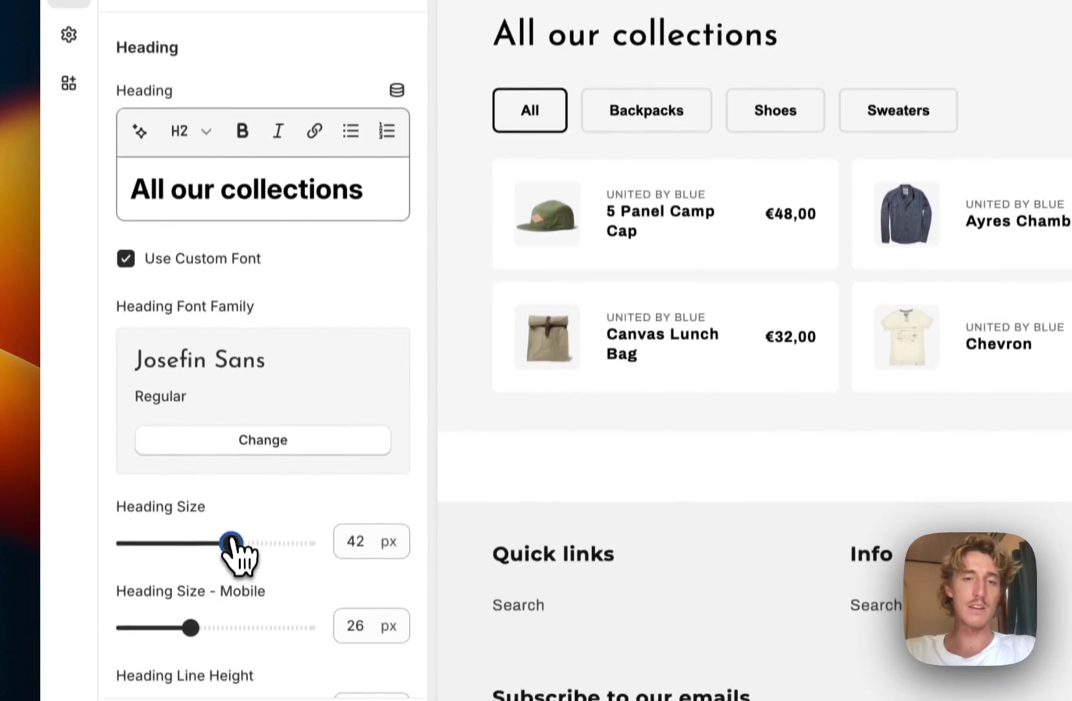
{"action": "left_click_drag", "start_coordinate": [232, 599], "coordinate": [201, 600]}
{"action": "scroll", "coordinate": [284, 368], "scroll_direction": "down", "scroll_amount": 1}
{"action": "scroll", "coordinate": [284, 298], "scroll_direction": "down", "scroll_amount": 8}
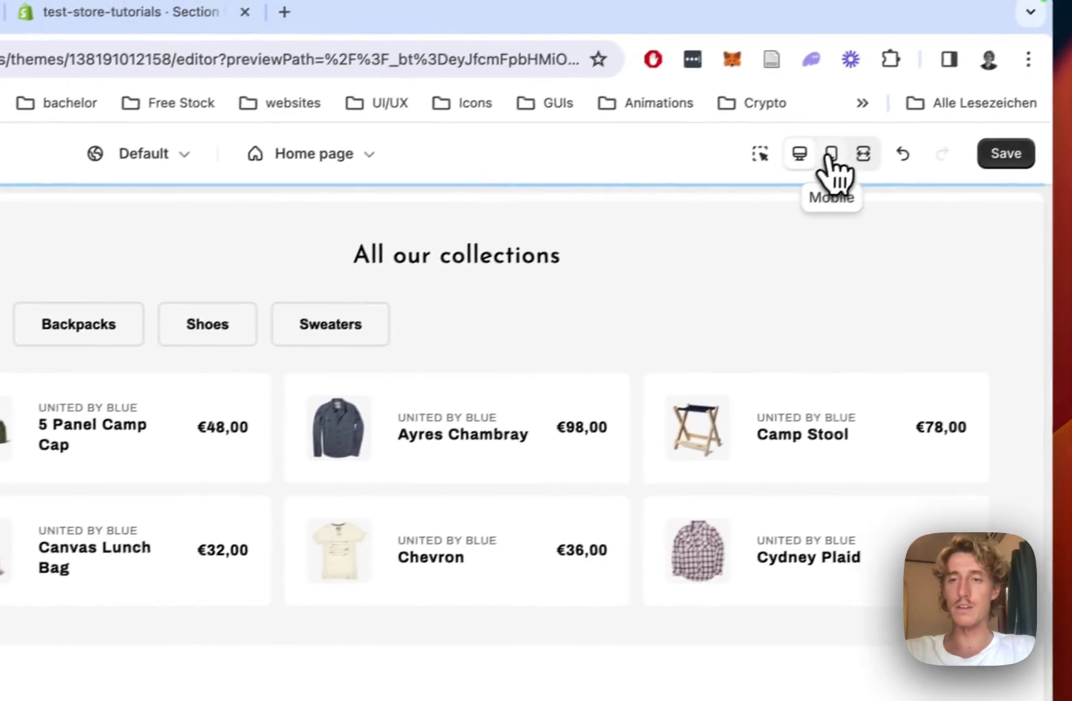
- Preview the homepage in mobile layout, return to desktop and dismiss the request error
{"action": "left_click", "coordinate": [829, 153]}
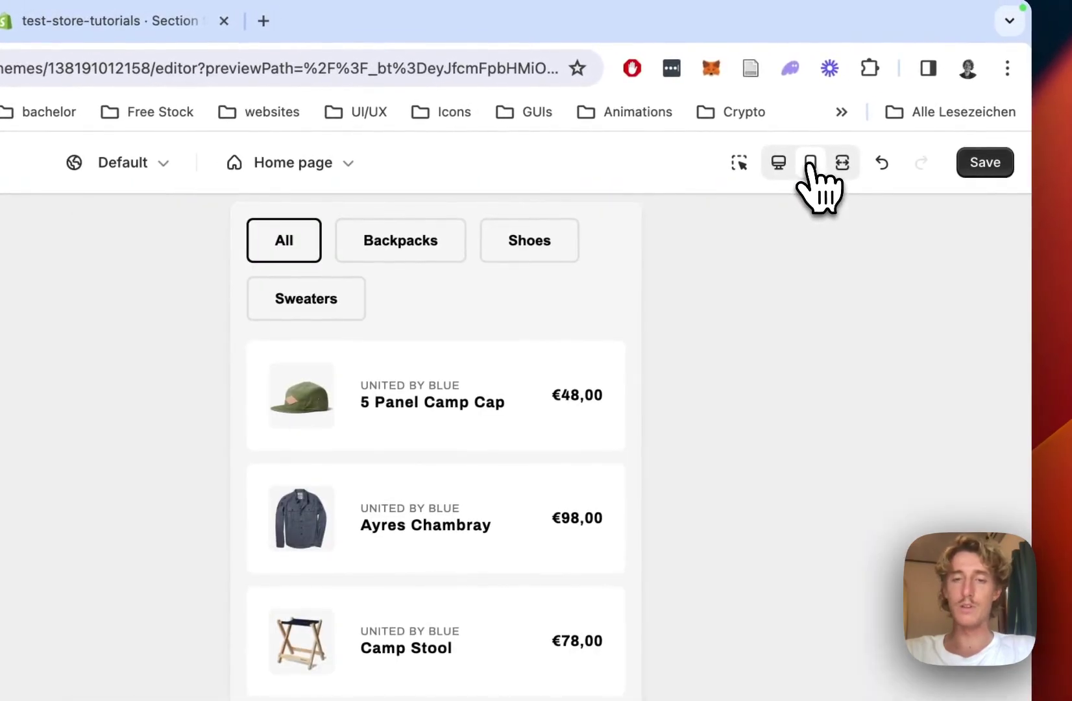
{"action": "scroll", "coordinate": [467, 491], "scroll_direction": "up", "scroll_amount": 5}
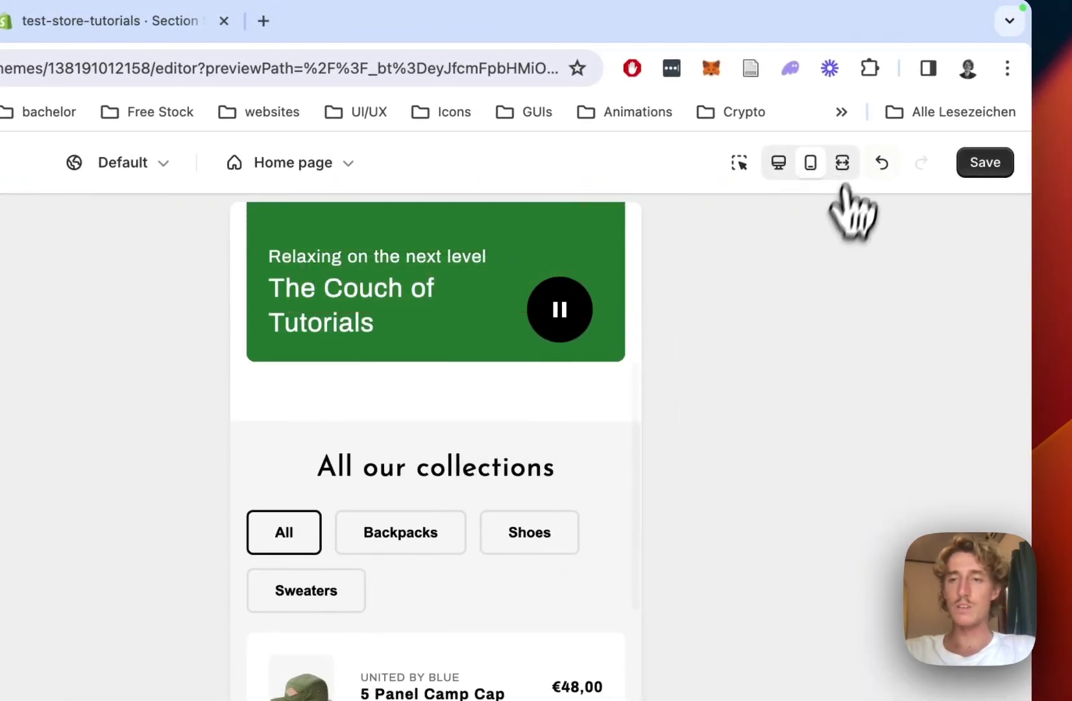
{"action": "left_click", "coordinate": [780, 163]}
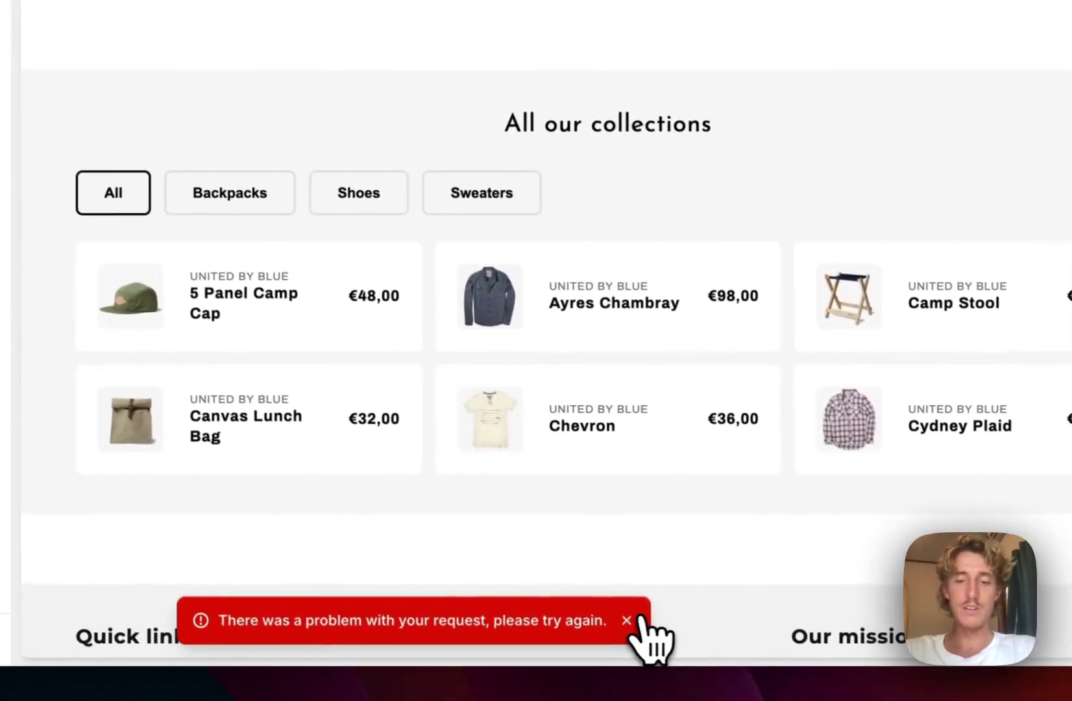
{"action": "left_click", "coordinate": [637, 617]}
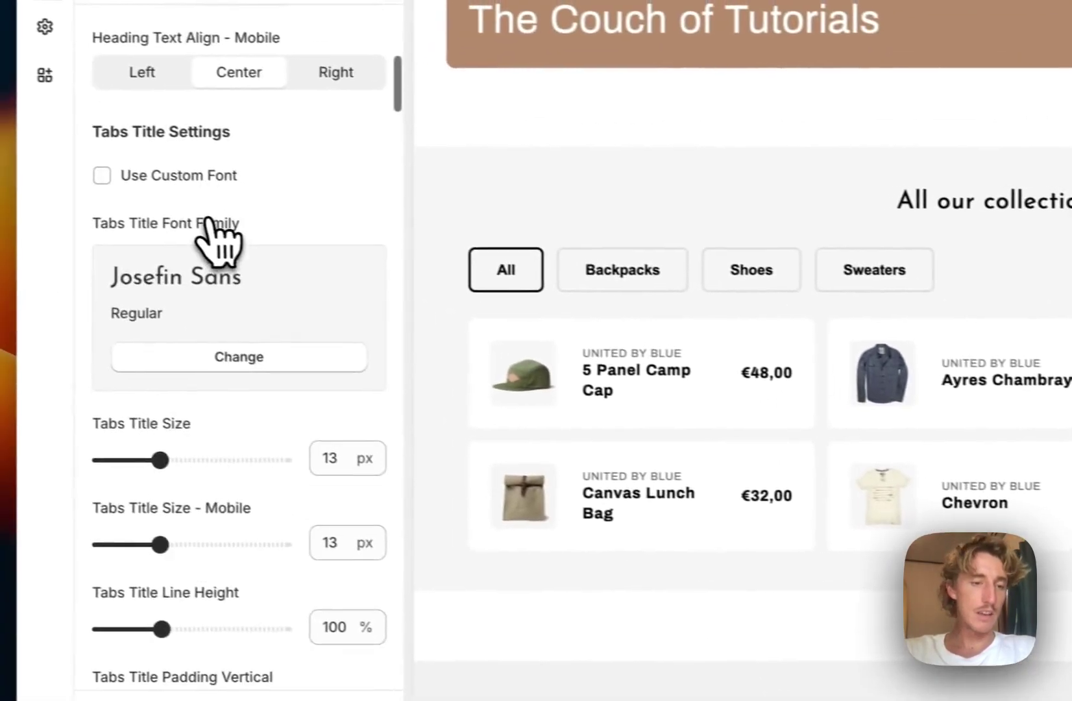
- Widen the tab title horizontal padding to 32 px and centre the tab titles
{"action": "scroll", "coordinate": [220, 239], "scroll_direction": "down", "scroll_amount": 5}
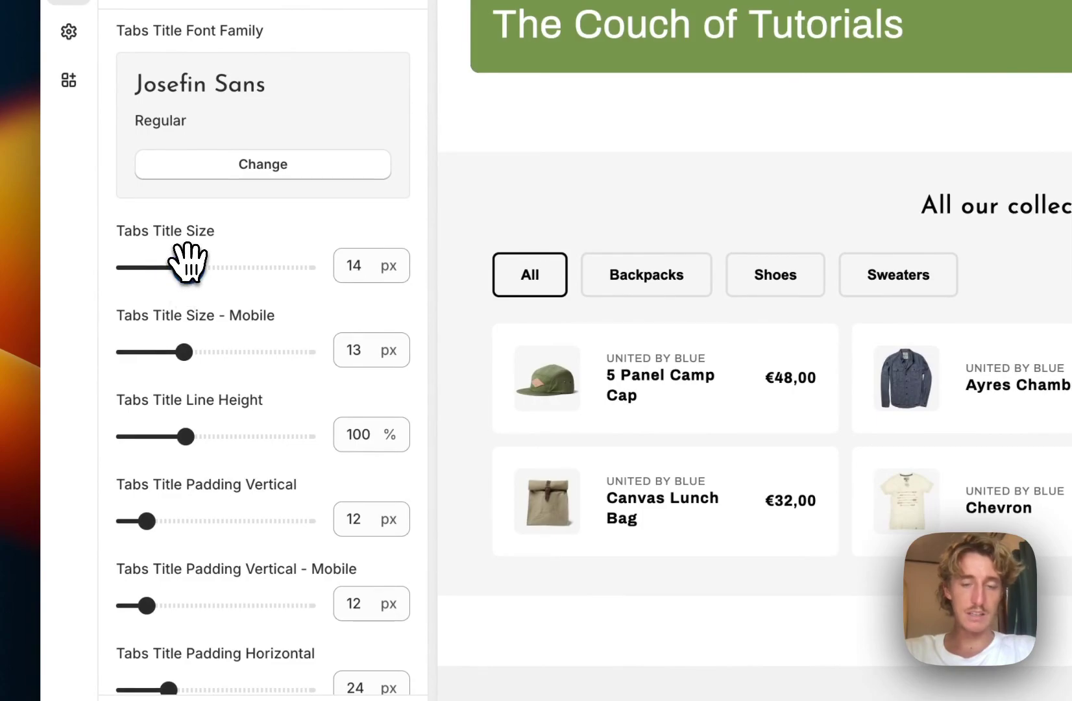
{"action": "left_click", "coordinate": [188, 266]}
{"action": "scroll", "coordinate": [191, 260], "scroll_direction": "down", "scroll_amount": 4}
{"action": "left_click_drag", "start_coordinate": [175, 446], "coordinate": [183, 448]}
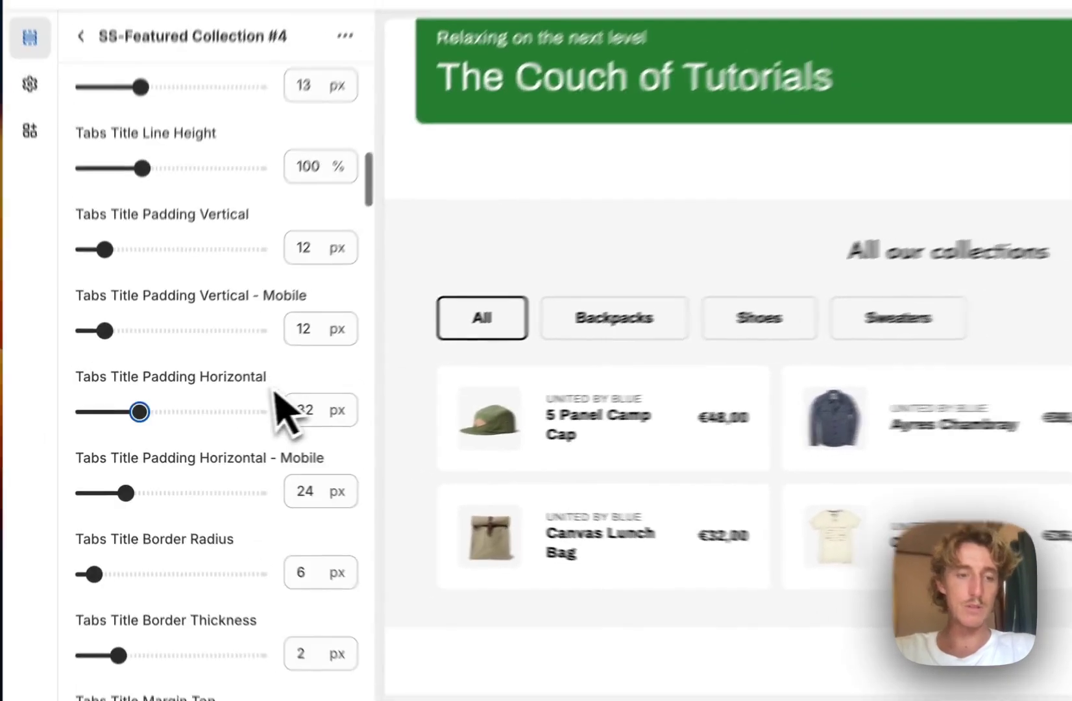
{"action": "scroll", "coordinate": [325, 454], "scroll_direction": "down", "scroll_amount": 5}
{"action": "scroll", "coordinate": [217, 406], "scroll_direction": "down", "scroll_amount": 1}
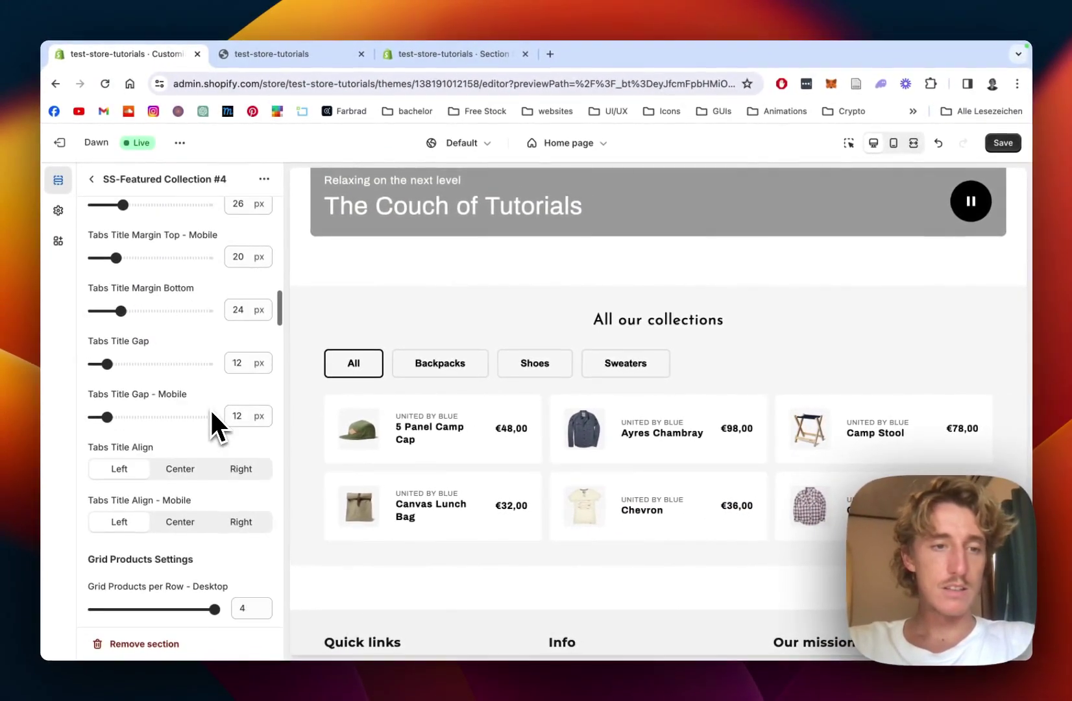
{"action": "scroll", "coordinate": [195, 350], "scroll_direction": "down", "scroll_amount": 2}
{"action": "scroll", "coordinate": [182, 337], "scroll_direction": "down", "scroll_amount": 1}
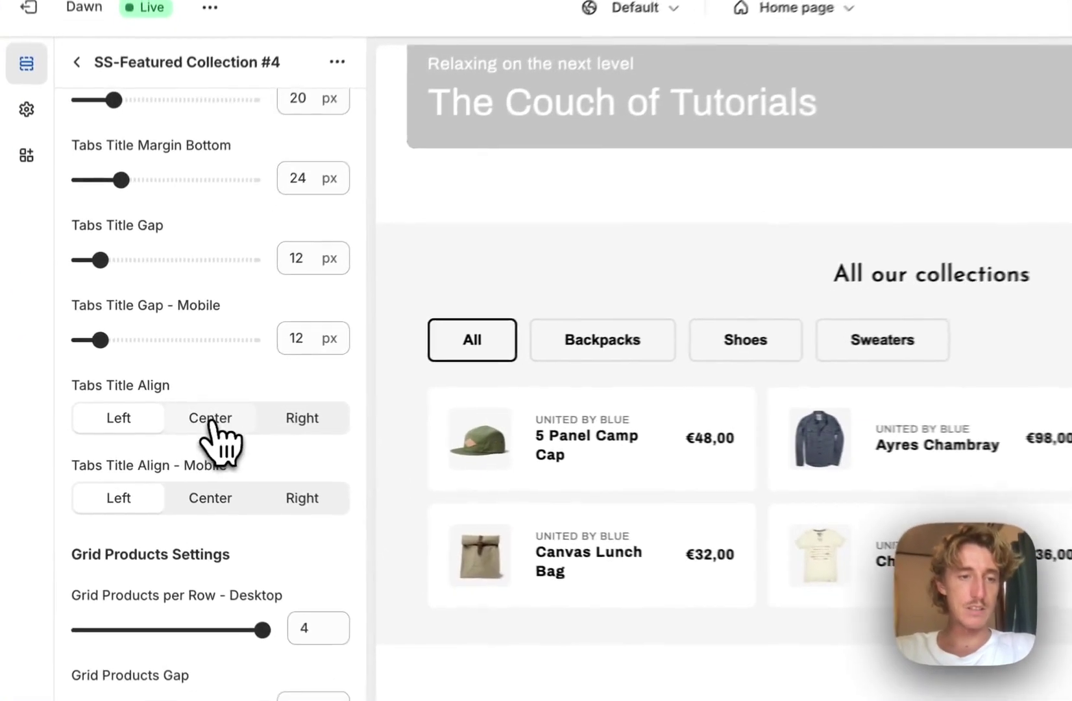
{"action": "left_click", "coordinate": [179, 410]}
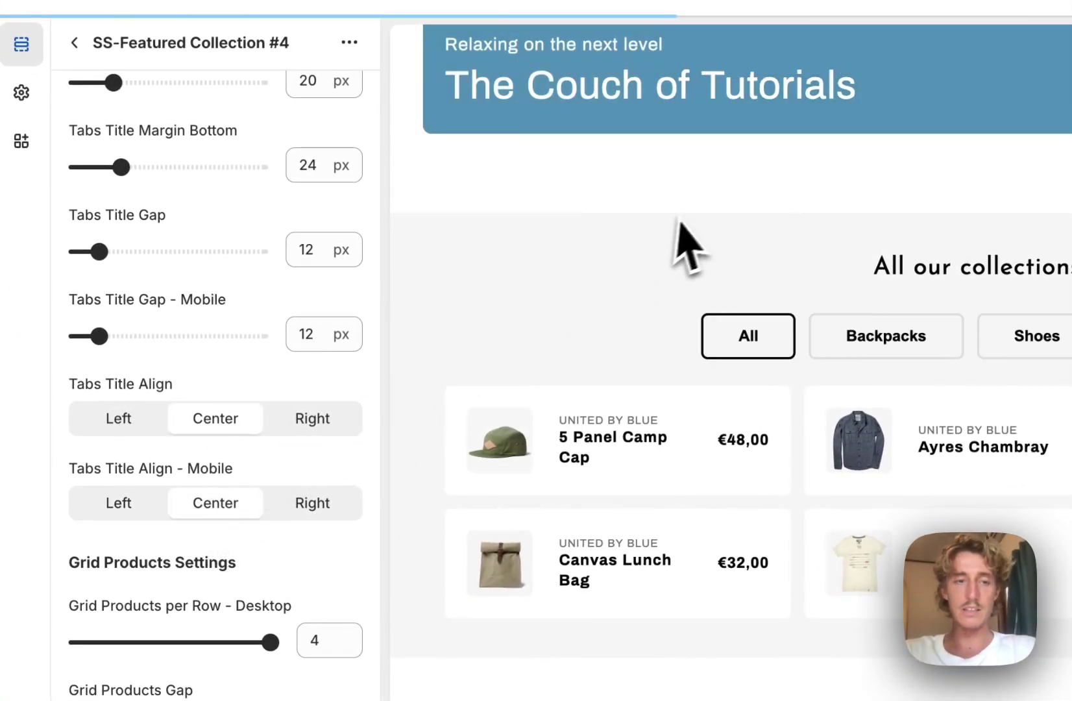
- Give the product cards a shadow
{"action": "scroll", "coordinate": [123, 383], "scroll_direction": "down", "scroll_amount": 6}
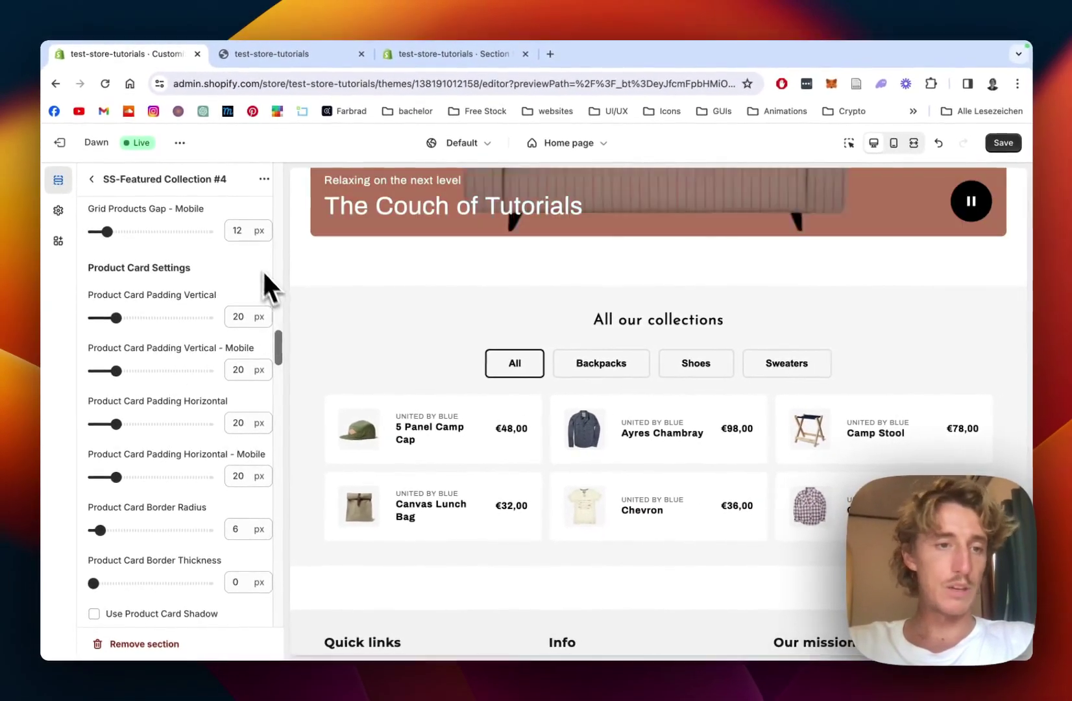
{"action": "scroll", "coordinate": [390, 198], "scroll_direction": "down", "scroll_amount": 1}
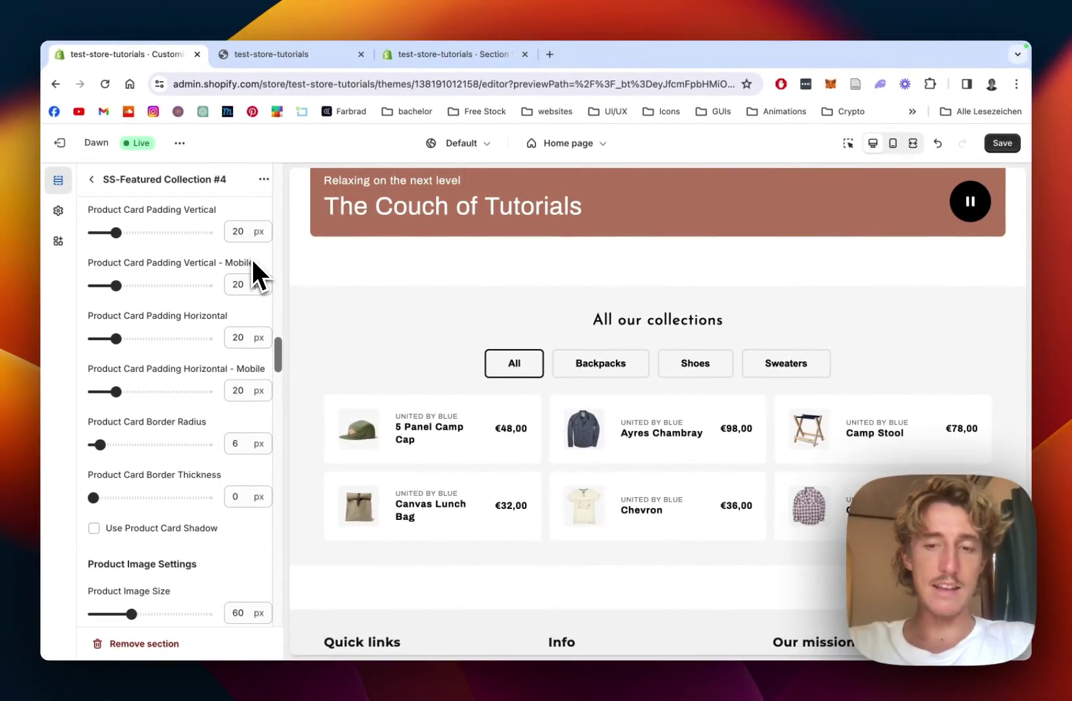
{"action": "scroll", "coordinate": [253, 273], "scroll_direction": "down", "scroll_amount": 5}
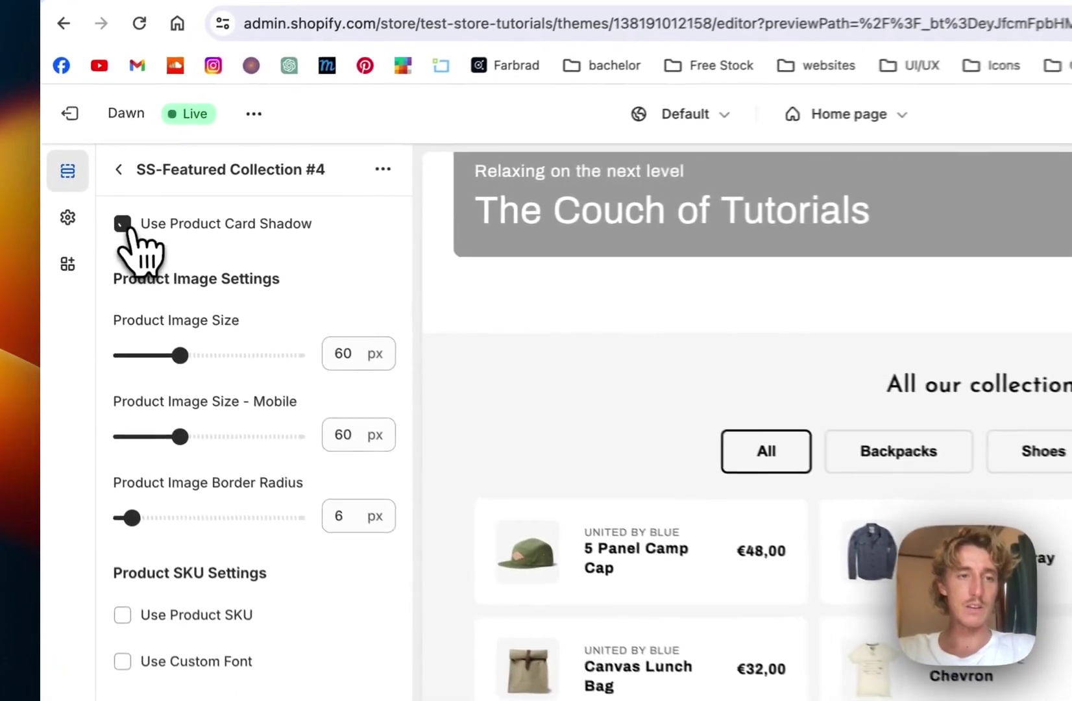
{"action": "left_click", "coordinate": [94, 215]}
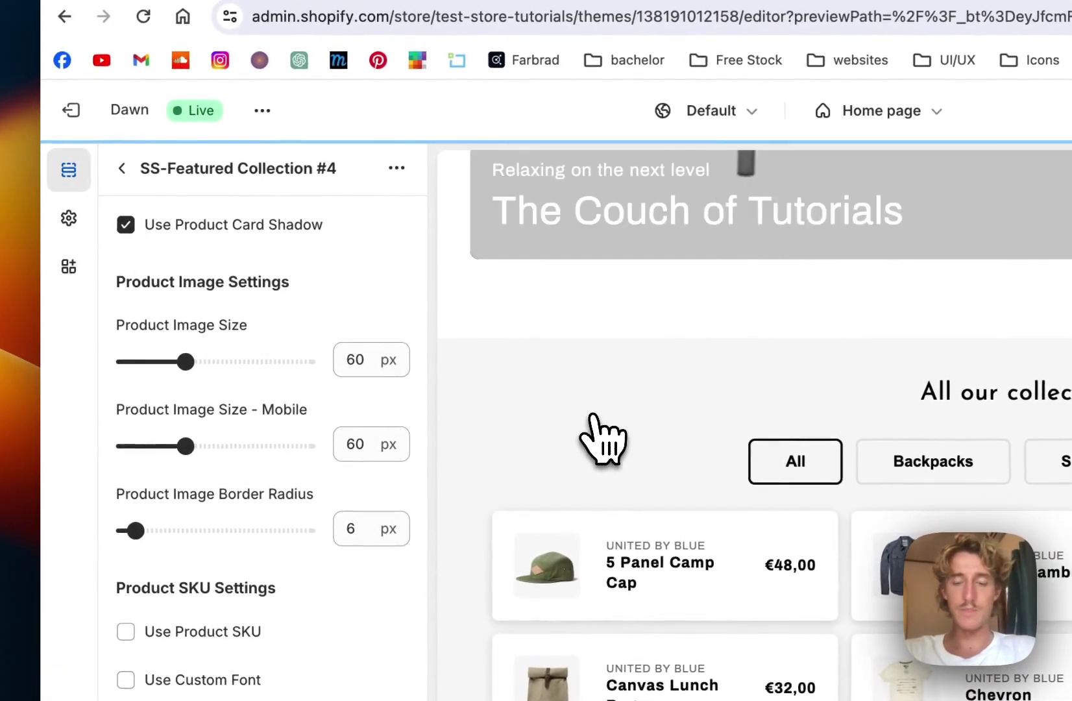
{"action": "scroll", "coordinate": [292, 494], "scroll_direction": "down", "scroll_amount": 6}
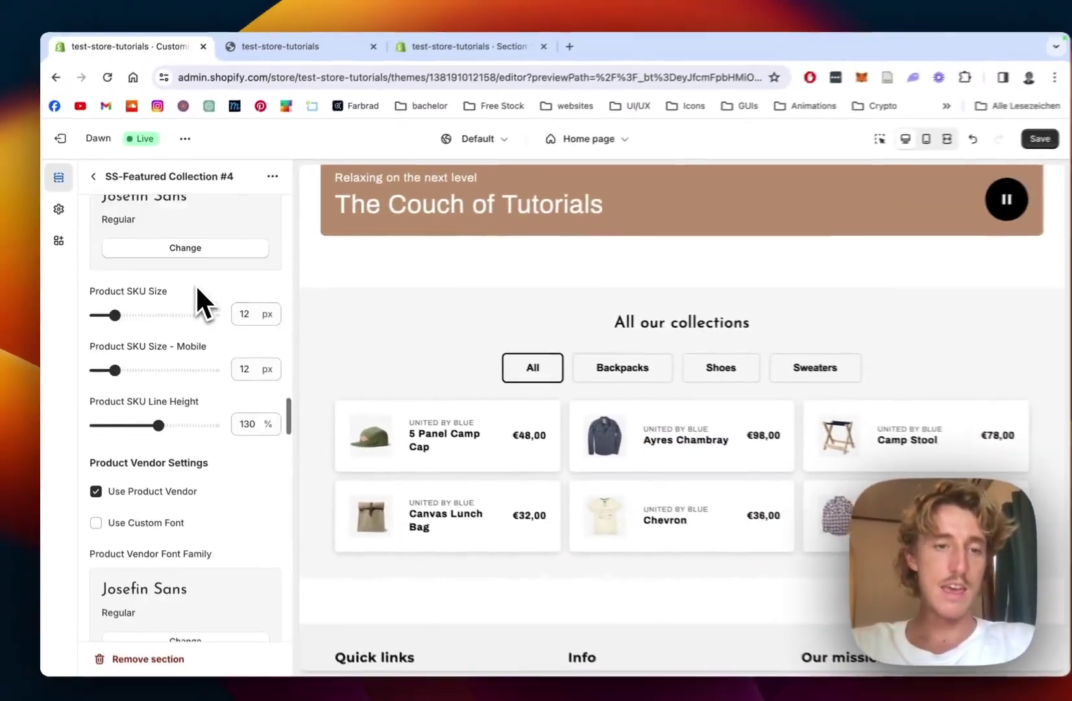
{"action": "scroll", "coordinate": [194, 285], "scroll_direction": "down", "scroll_amount": 10}
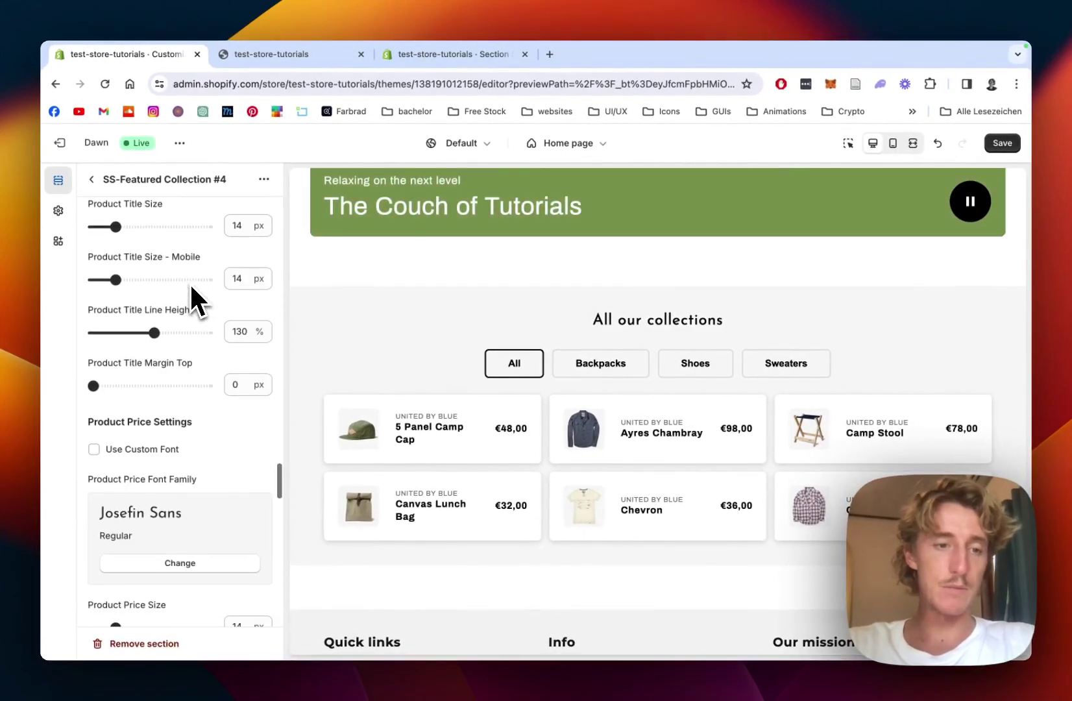
{"action": "scroll", "coordinate": [191, 299], "scroll_direction": "down", "scroll_amount": 10}
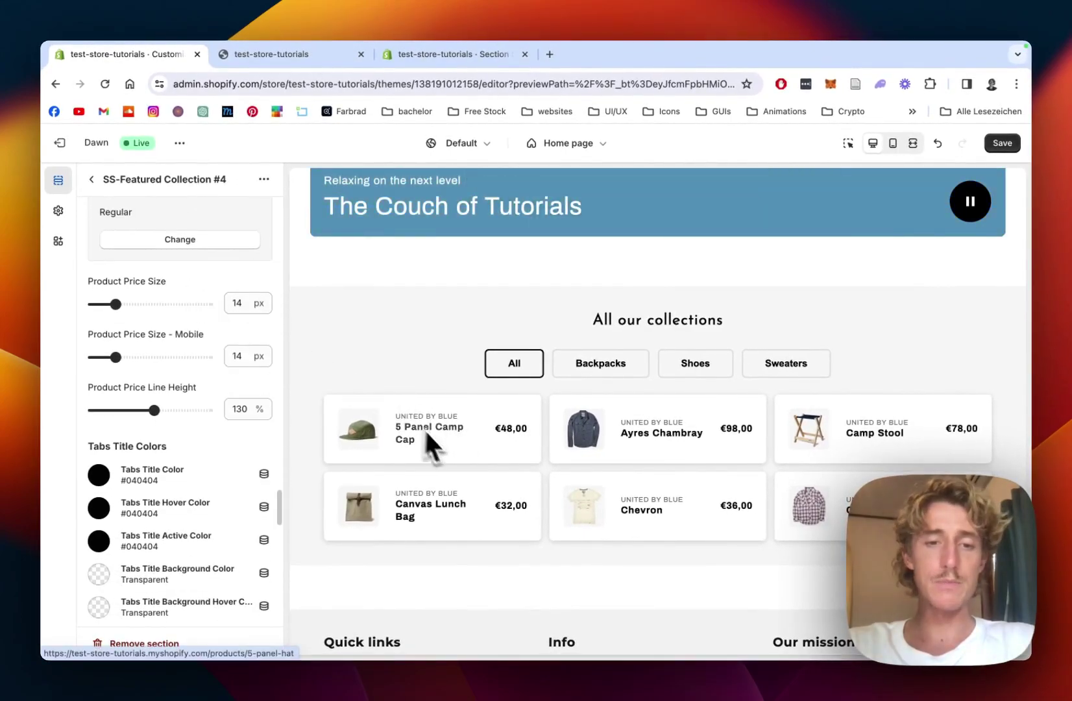
{"action": "scroll", "coordinate": [151, 246], "scroll_direction": "down", "scroll_amount": 2}
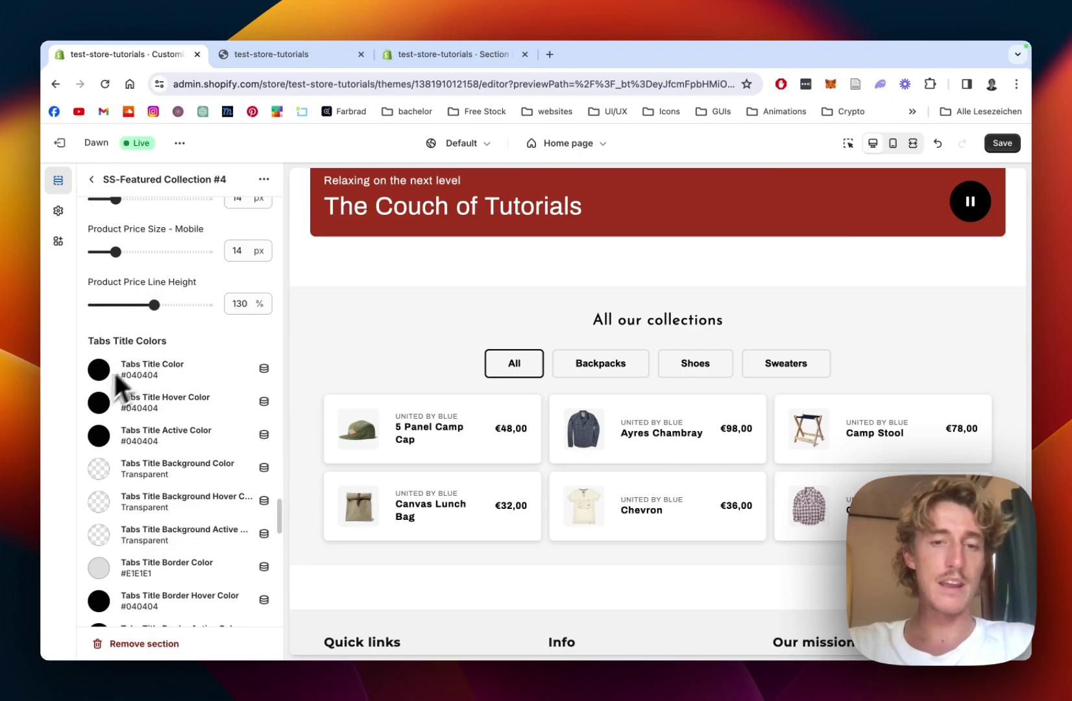
- Set the tab title colour to orange #C47B00
{"action": "scroll", "coordinate": [126, 386], "scroll_direction": "down", "scroll_amount": 2}
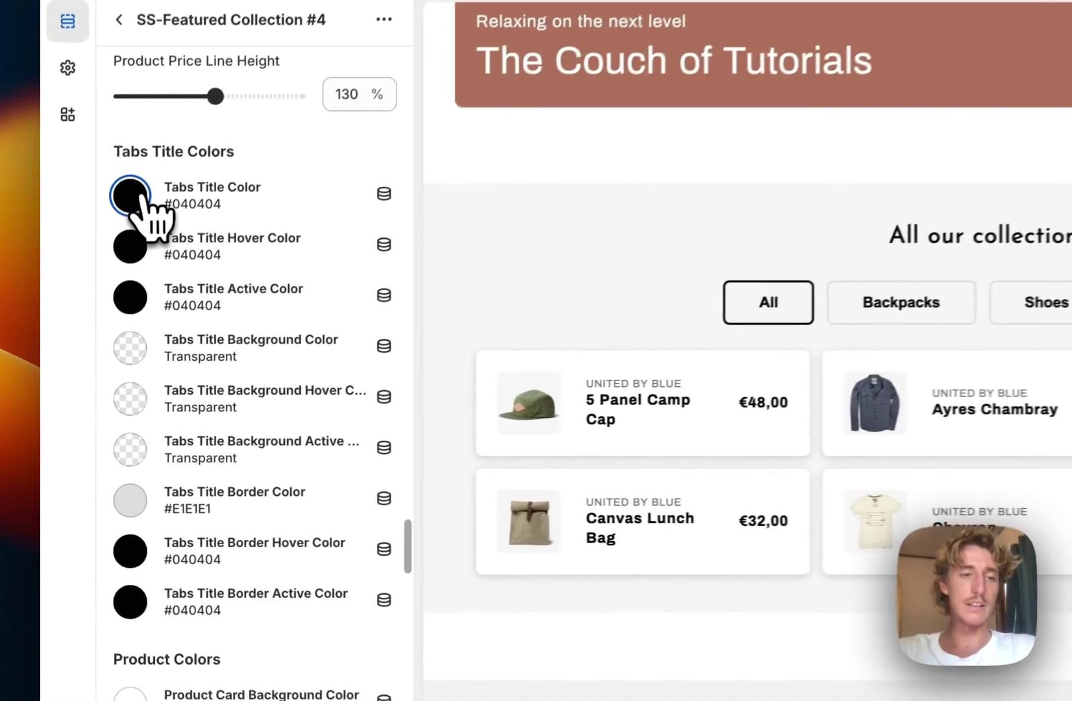
{"action": "left_click", "coordinate": [103, 322]}
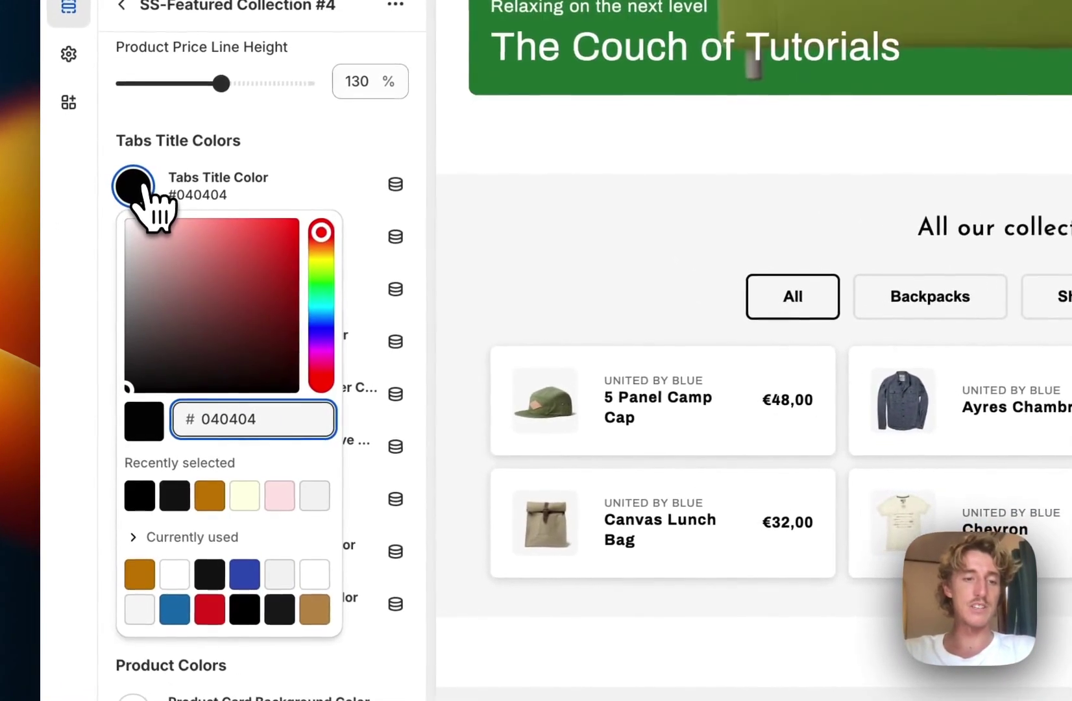
{"action": "left_click", "coordinate": [210, 496]}
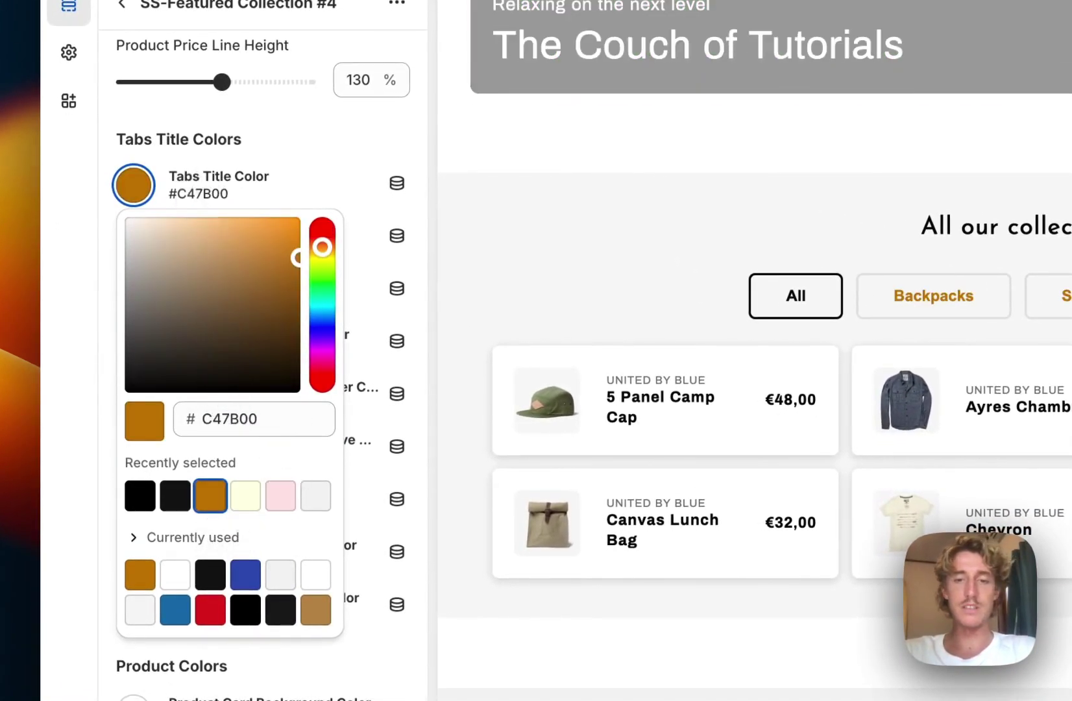
{"action": "left_click", "coordinate": [403, 159]}
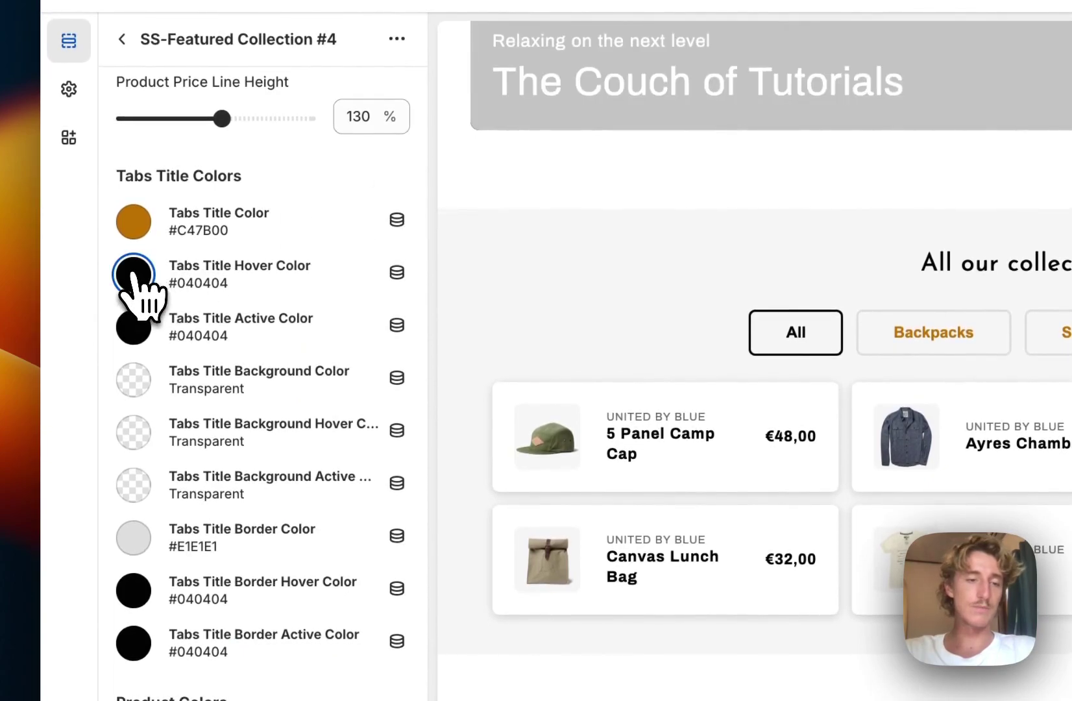
- Make the product card background dark #181818
{"action": "scroll", "coordinate": [195, 311], "scroll_direction": "down", "scroll_amount": 2}
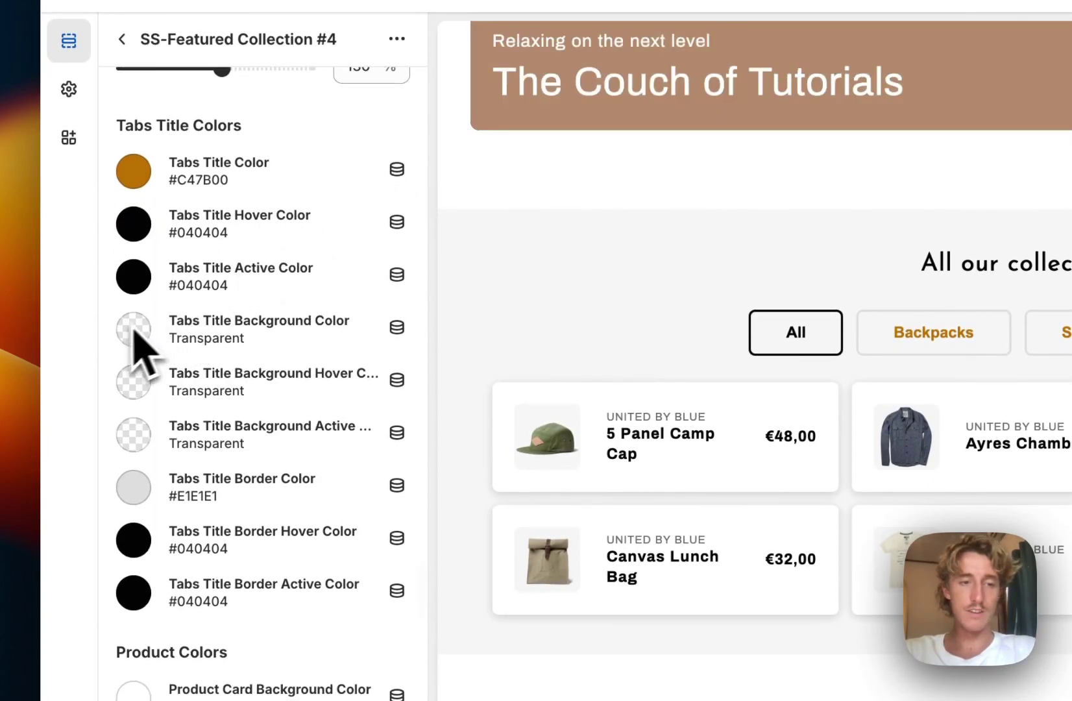
{"action": "scroll", "coordinate": [181, 546], "scroll_direction": "down", "scroll_amount": 1}
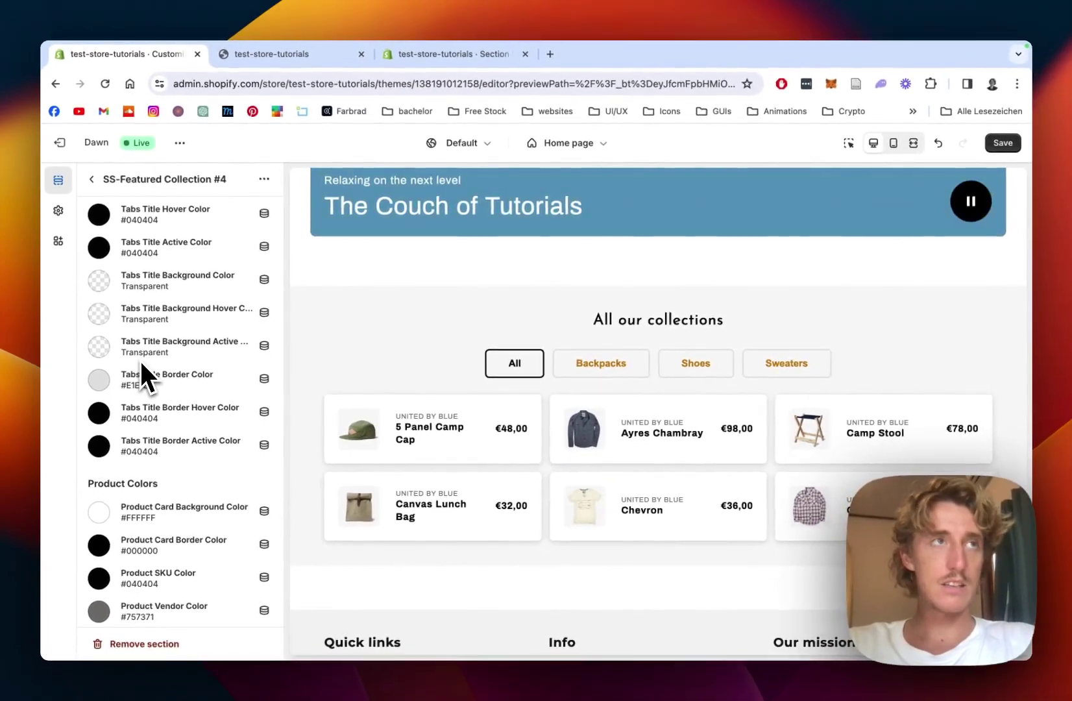
{"action": "scroll", "coordinate": [140, 361], "scroll_direction": "down", "scroll_amount": 3}
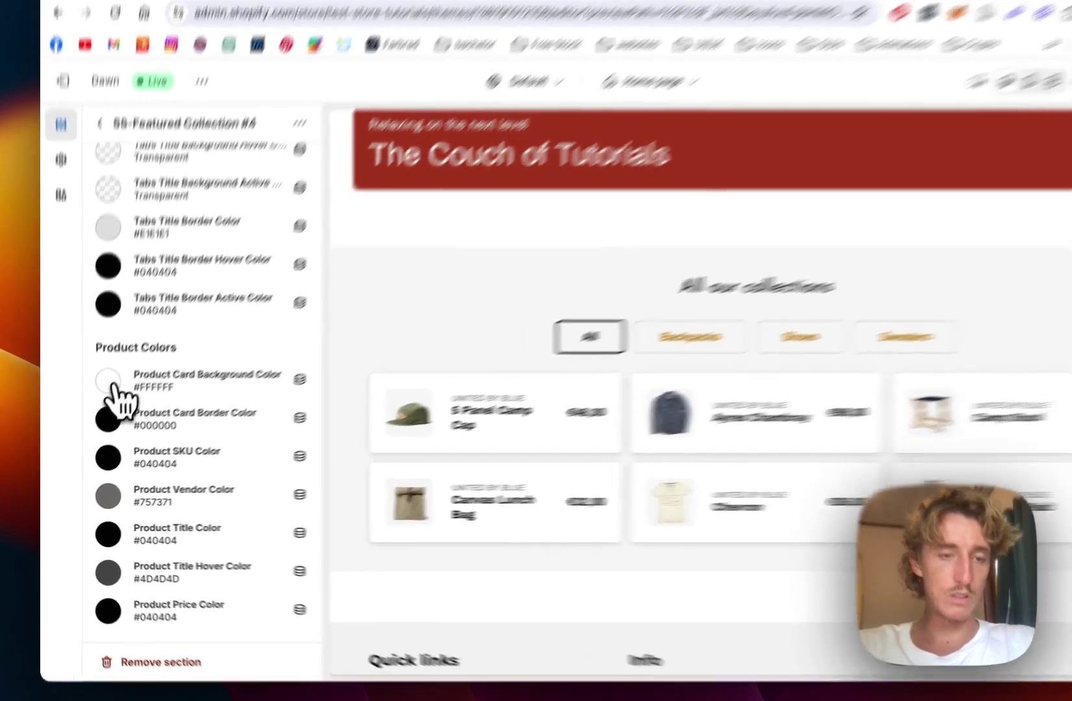
{"action": "left_click", "coordinate": [101, 402]}
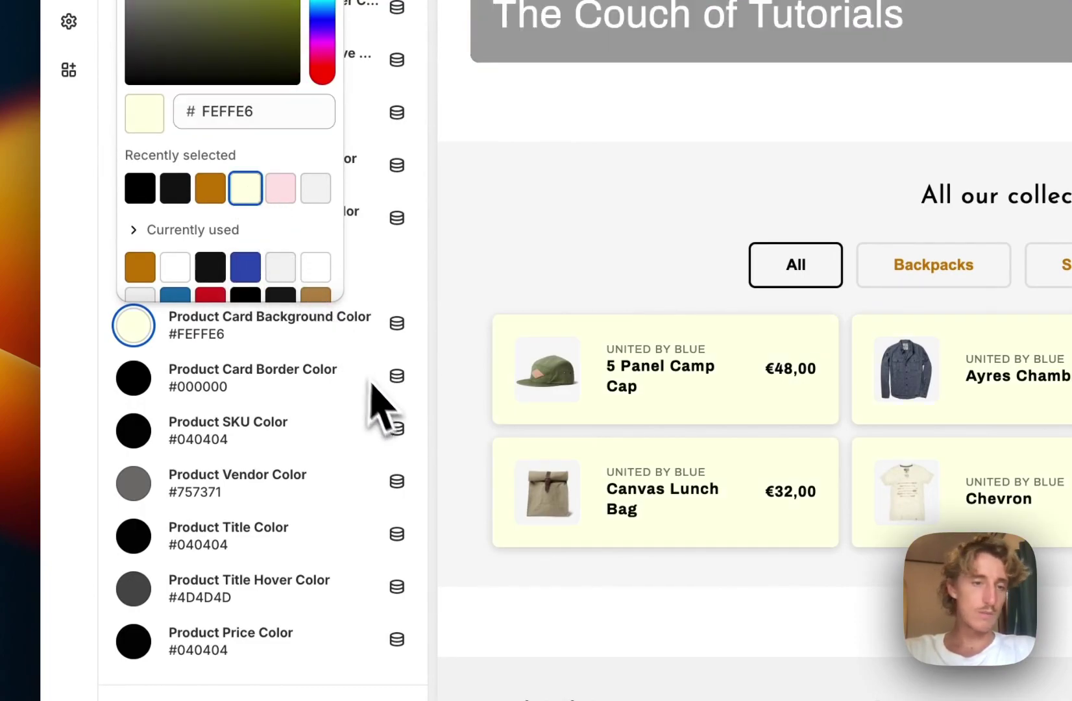
{"action": "scroll", "coordinate": [286, 279], "scroll_direction": "down", "scroll_amount": 1}
{"action": "left_click", "coordinate": [285, 275]}
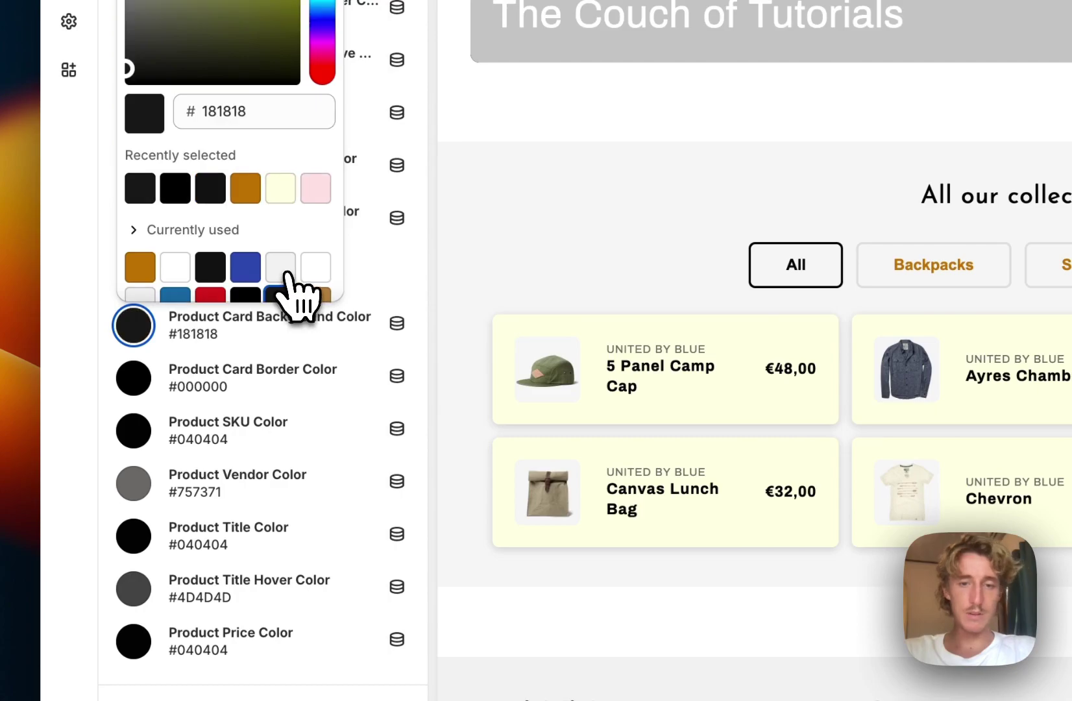
{"action": "left_click", "coordinate": [441, 247]}
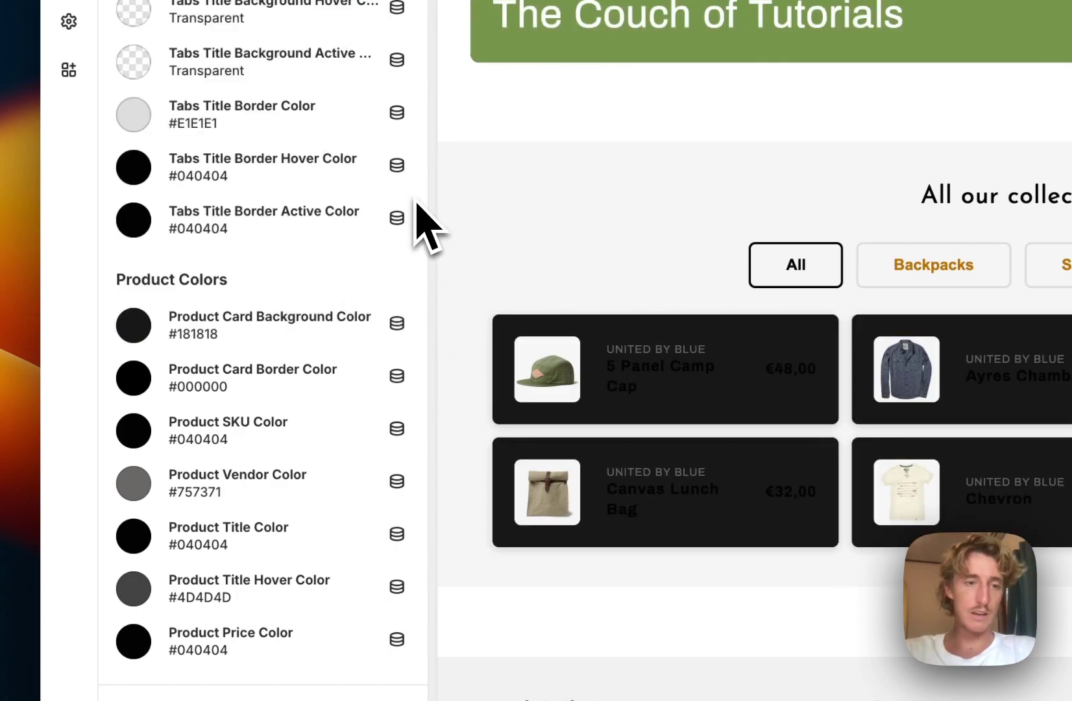
- Keep product prices white #FFFFFF and product titles light grey #F3F3F3
{"action": "scroll", "coordinate": [218, 319], "scroll_direction": "down", "scroll_amount": 2}
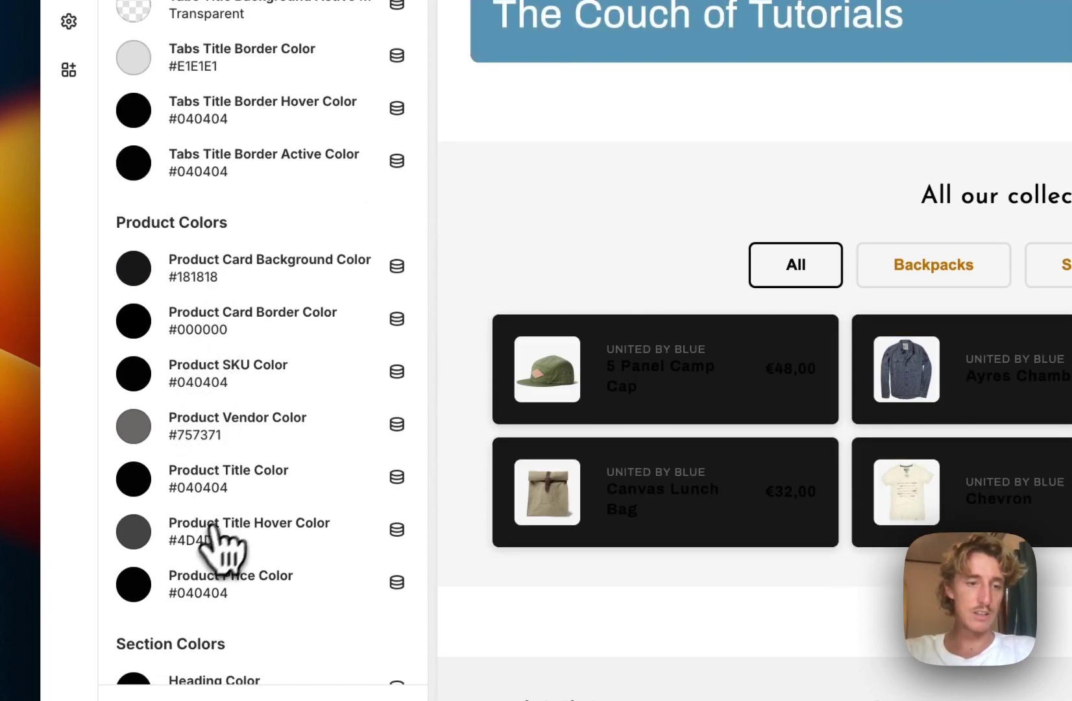
{"action": "left_click", "coordinate": [133, 584]}
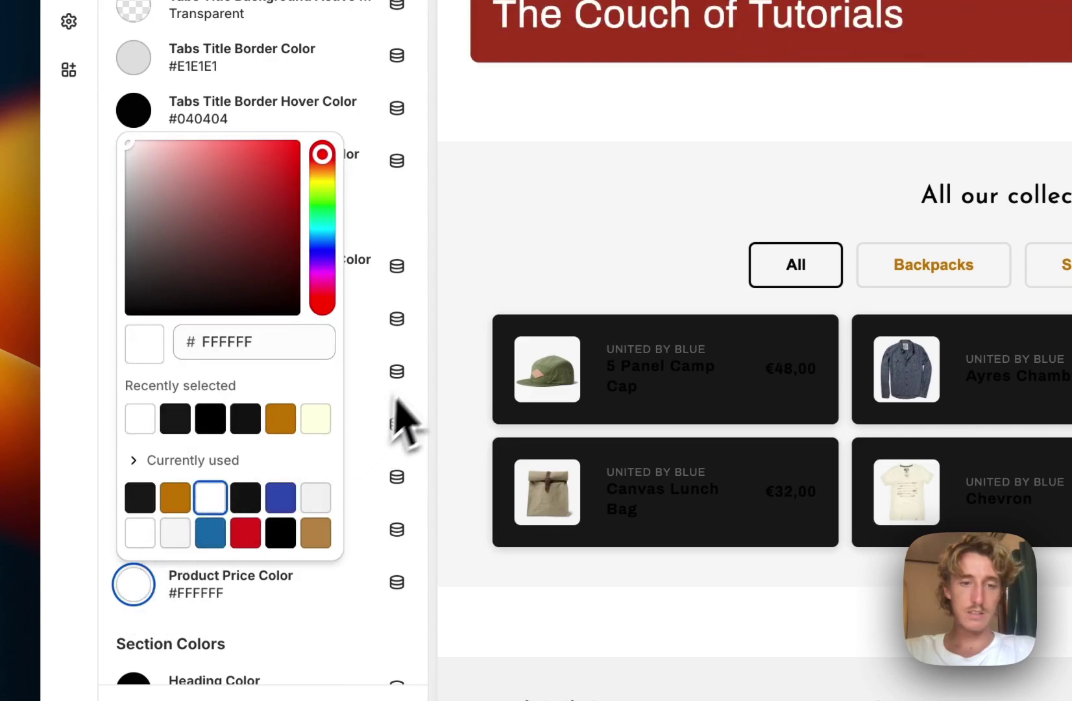
{"action": "left_click", "coordinate": [425, 416]}
{"action": "left_click", "coordinate": [163, 488]}
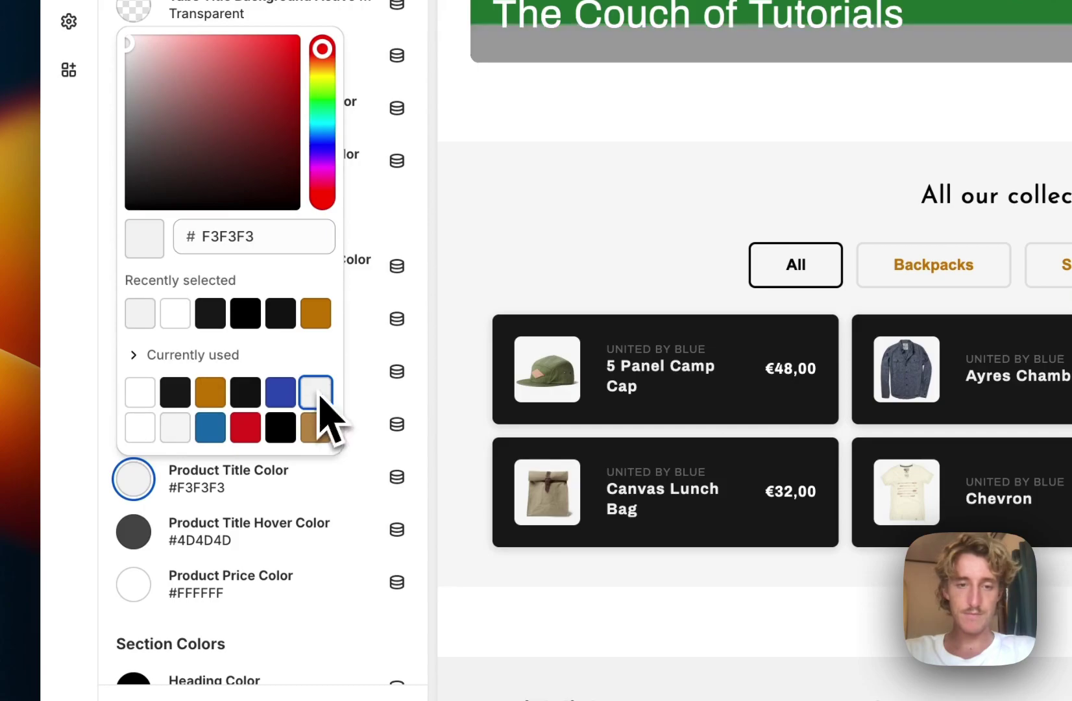
{"action": "left_click", "coordinate": [427, 321]}
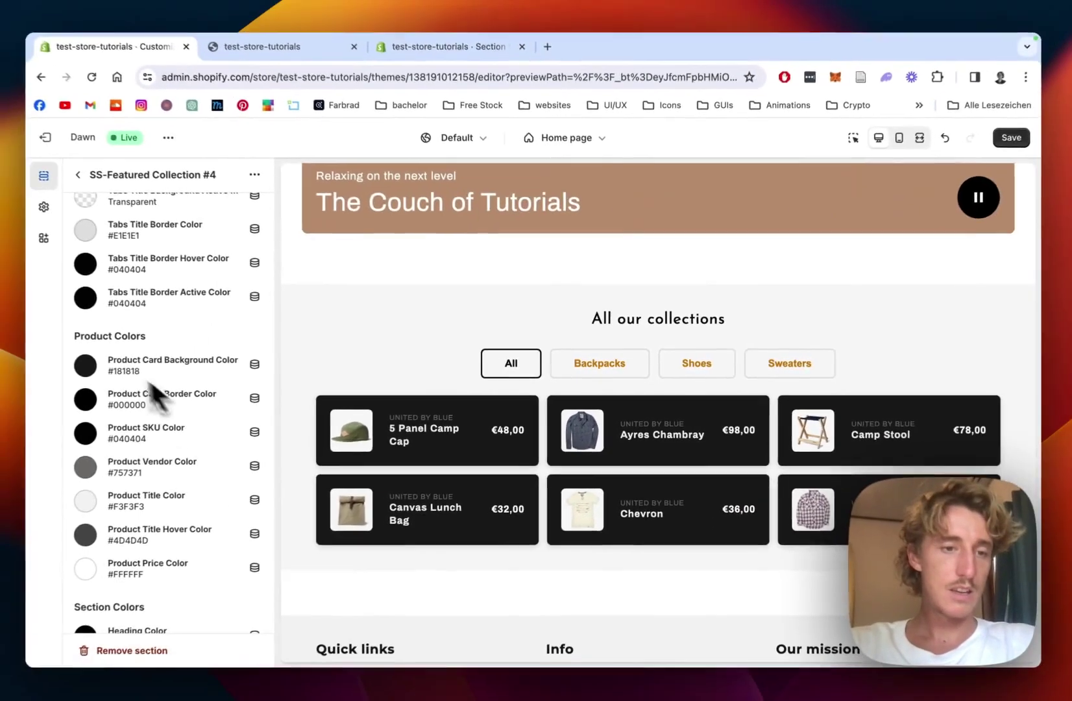
- Set the section background to pale yellow #FFFAB3, then bring up the theme's extra options
{"action": "scroll", "coordinate": [194, 324], "scroll_direction": "down", "scroll_amount": 5}
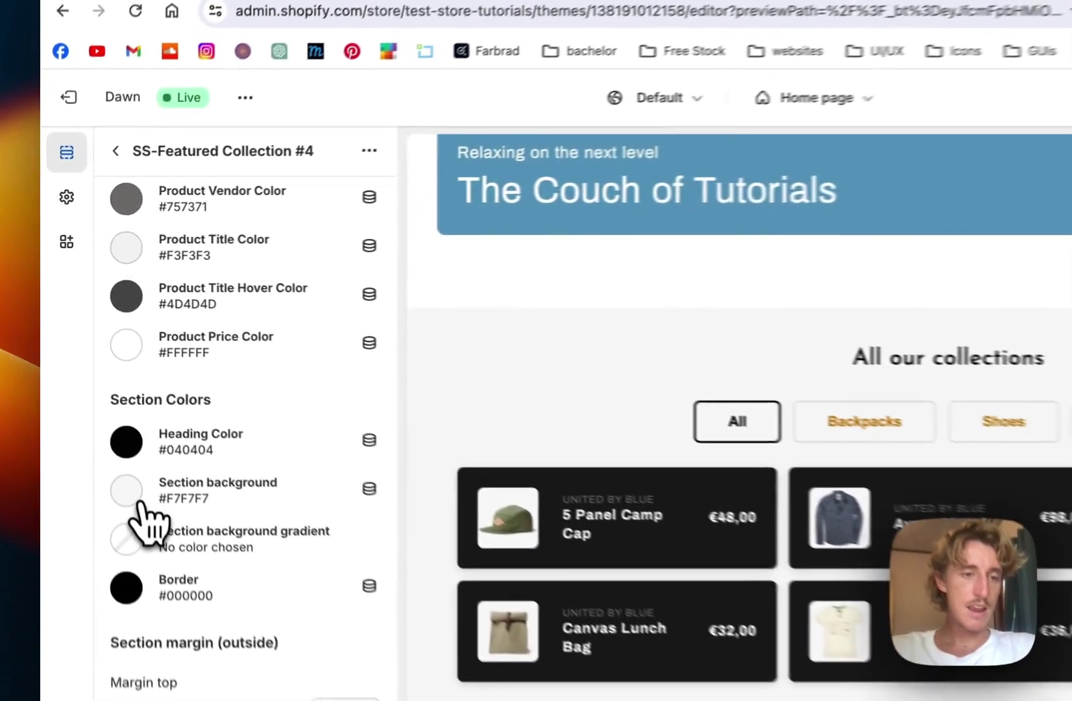
{"action": "left_click", "coordinate": [101, 413]}
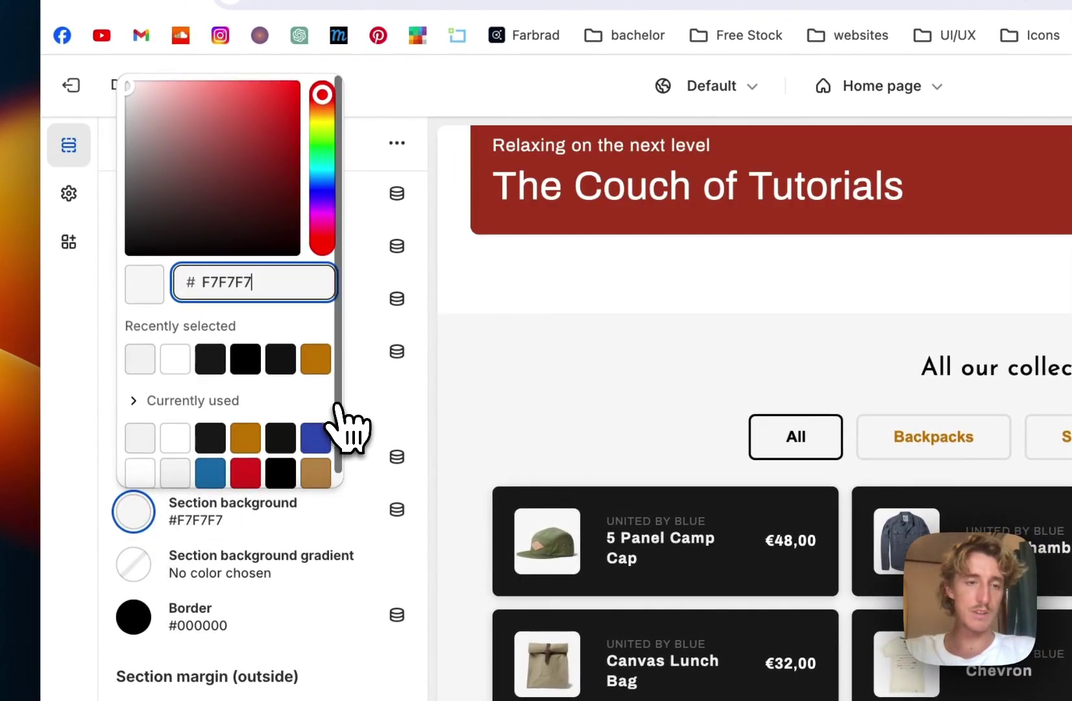
{"action": "scroll", "coordinate": [344, 426], "scroll_direction": "down", "scroll_amount": 1}
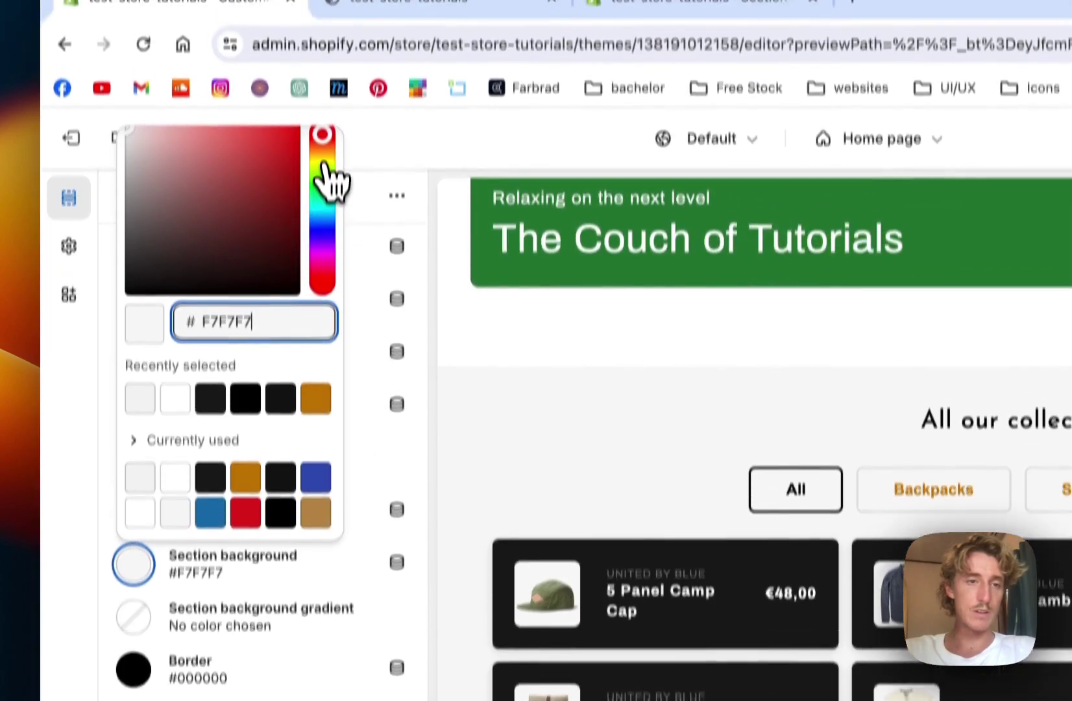
{"action": "left_click", "coordinate": [322, 107]}
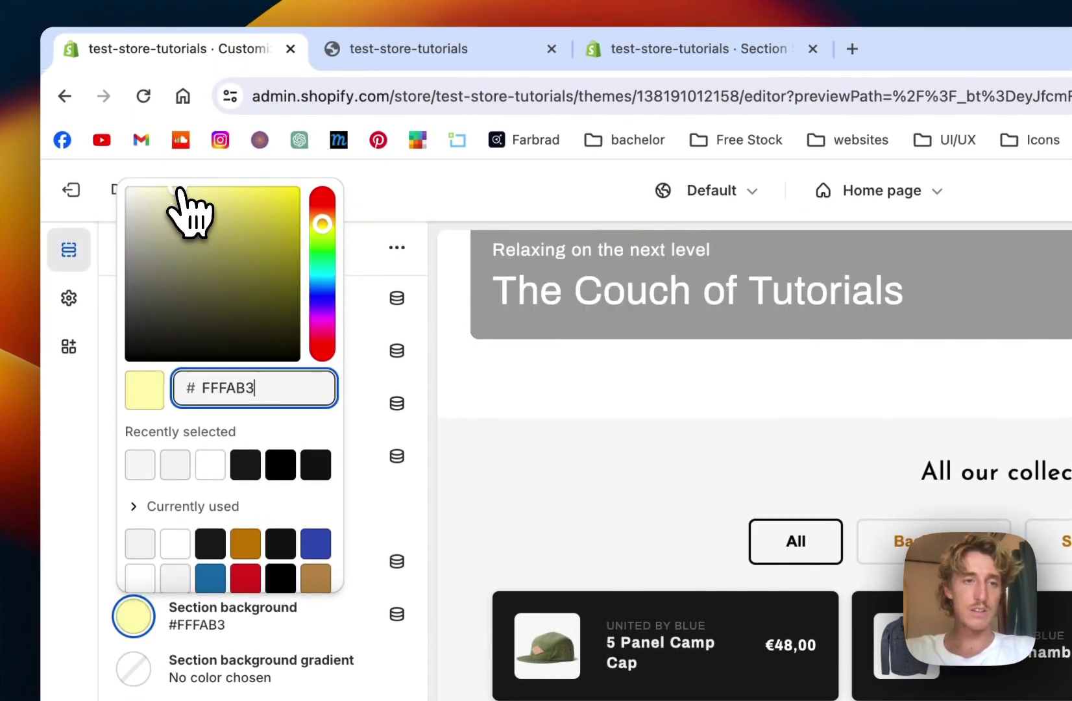
{"action": "key", "text": "Return"}
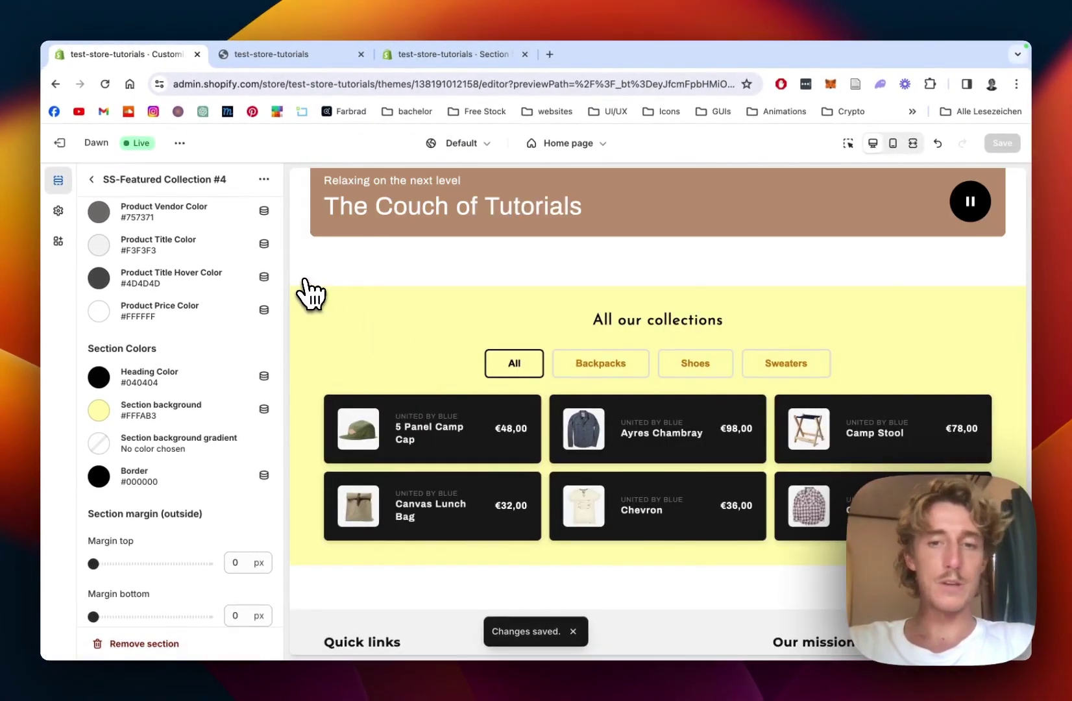
{"action": "scroll", "coordinate": [481, 328], "scroll_direction": "down", "scroll_amount": 1}
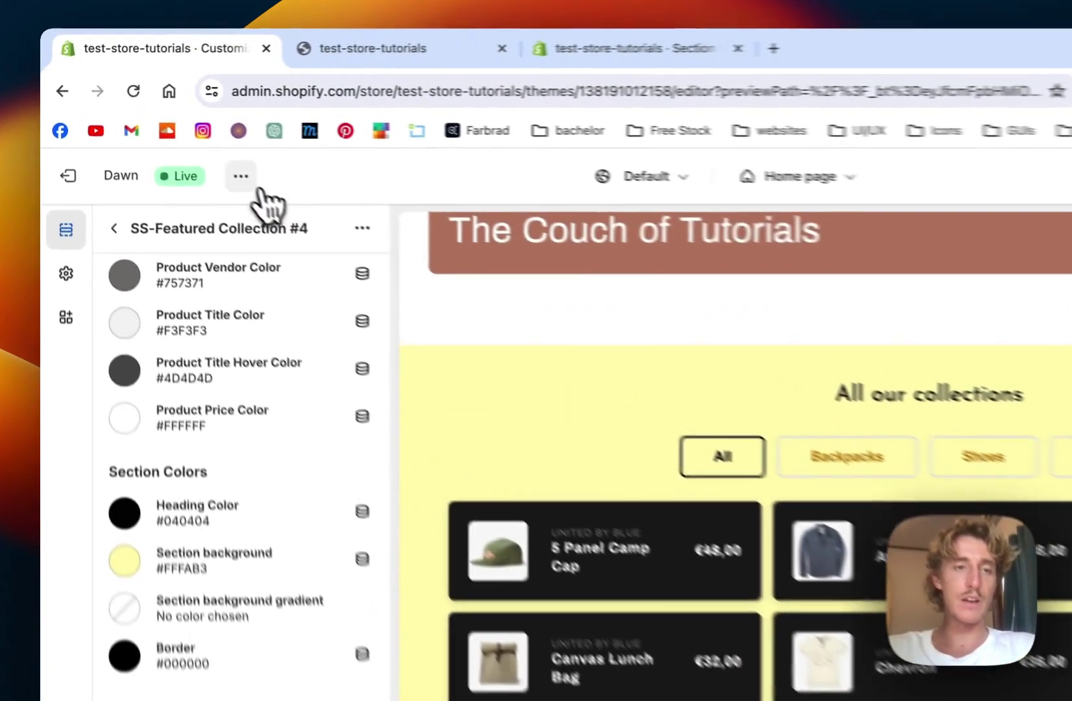
{"action": "left_click", "coordinate": [180, 143]}
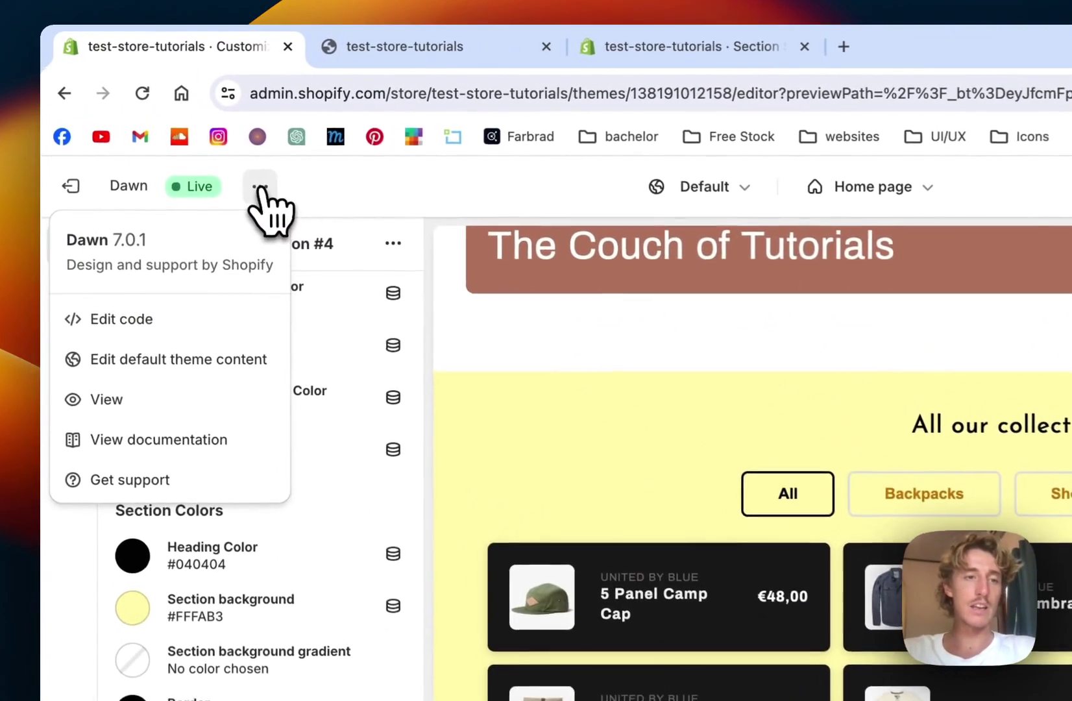
- View the live storefront and scroll to the yellow 'All our collections' section
{"action": "left_click", "coordinate": [162, 392]}
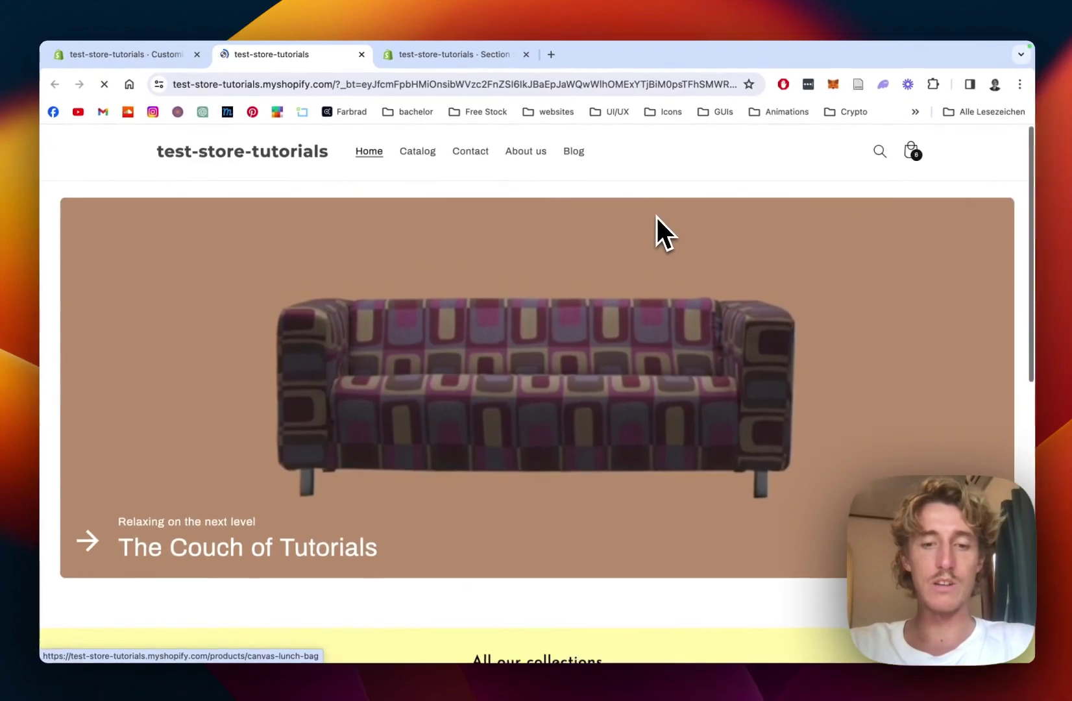
{"action": "scroll", "coordinate": [656, 218], "scroll_direction": "down", "scroll_amount": 1}
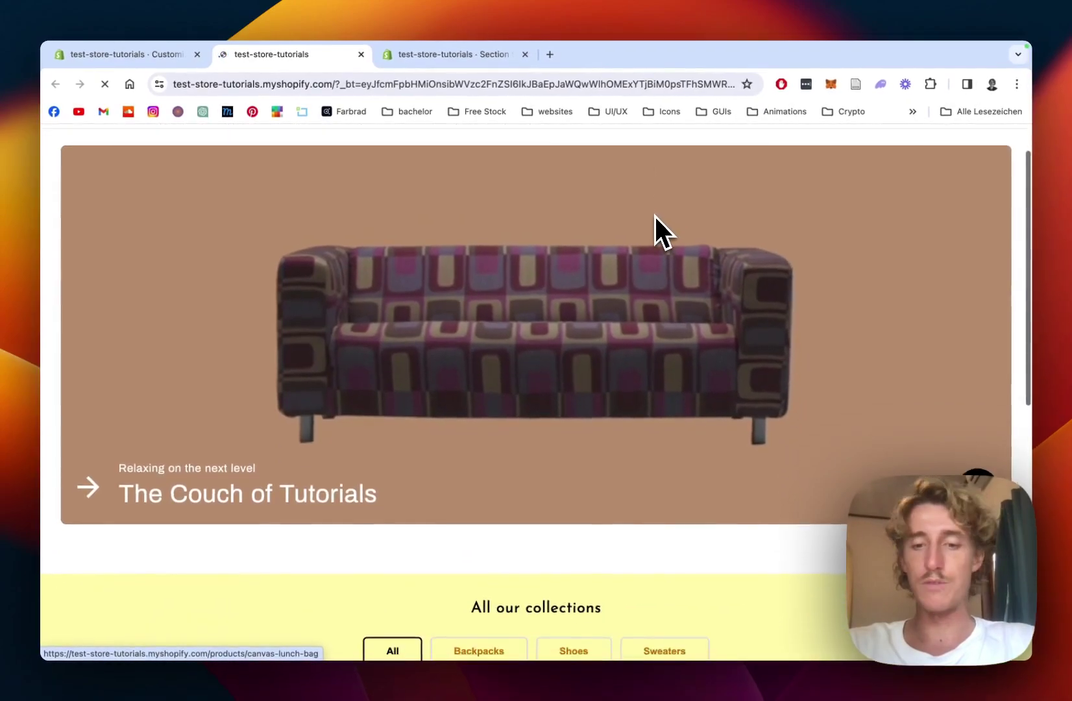
{"action": "scroll", "coordinate": [655, 217], "scroll_direction": "down", "scroll_amount": 5}
{"action": "scroll", "coordinate": [675, 237], "scroll_direction": "up", "scroll_amount": 1}
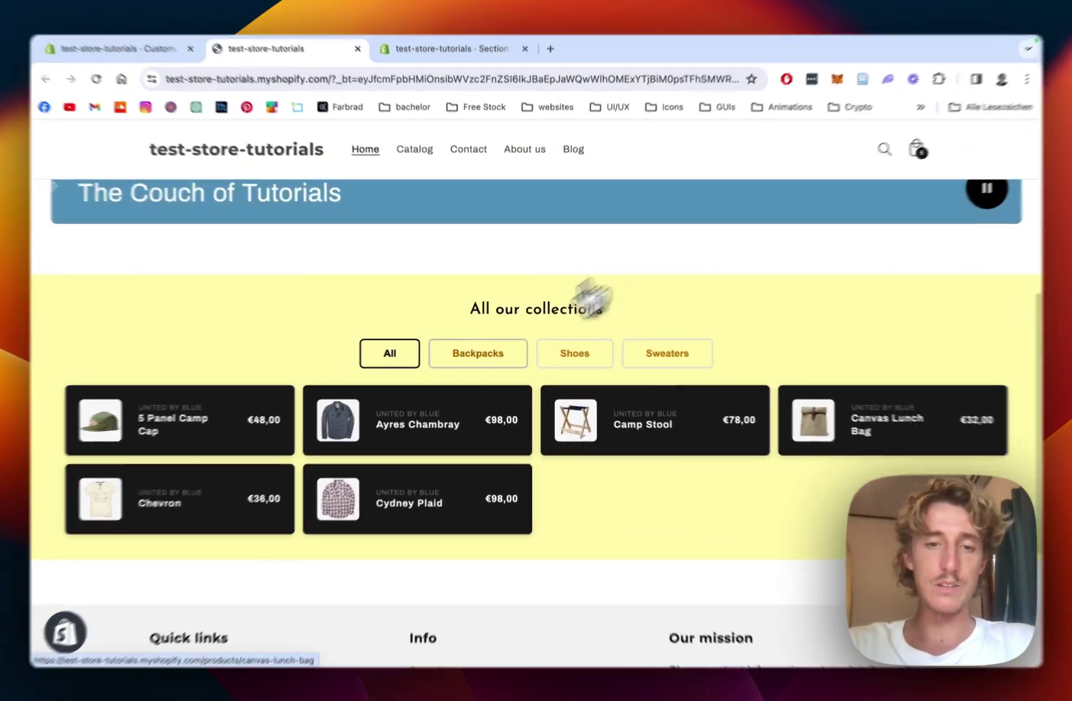
- Cycle through the Backpacks, Shoes, Sweaters and All tabs to confirm the products filter correctly
{"action": "left_click", "coordinate": [477, 354]}
{"action": "left_click", "coordinate": [576, 353]}
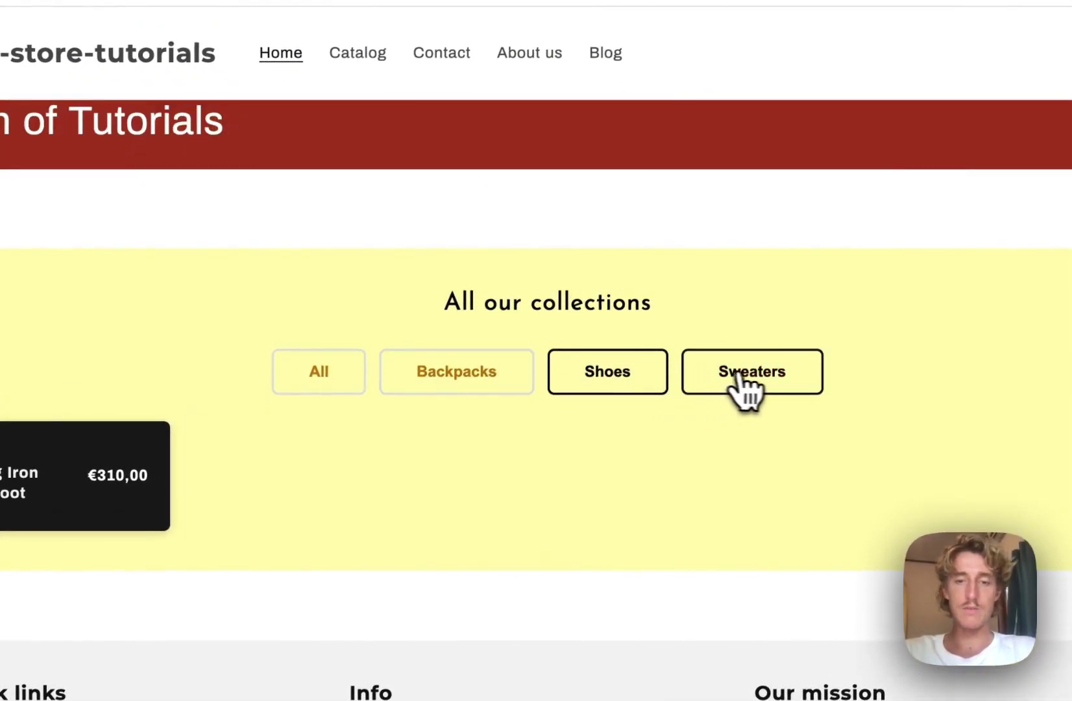
{"action": "left_click", "coordinate": [740, 374]}
{"action": "left_click", "coordinate": [598, 380]}
{"action": "left_click", "coordinate": [449, 383]}
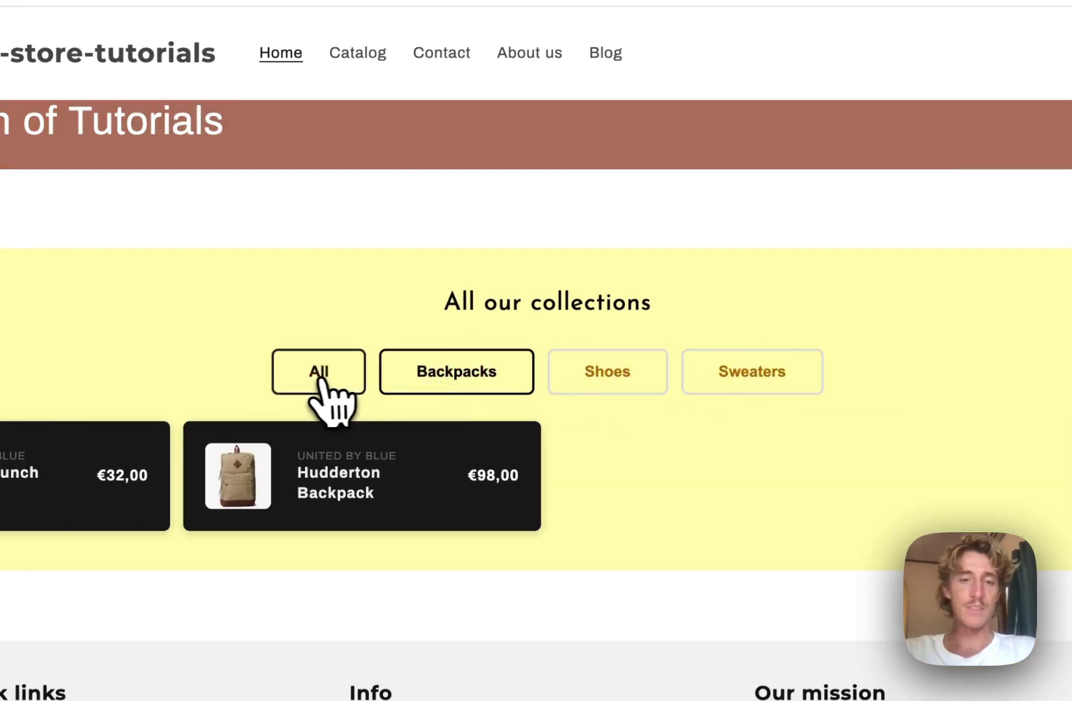
{"action": "left_click", "coordinate": [318, 380]}
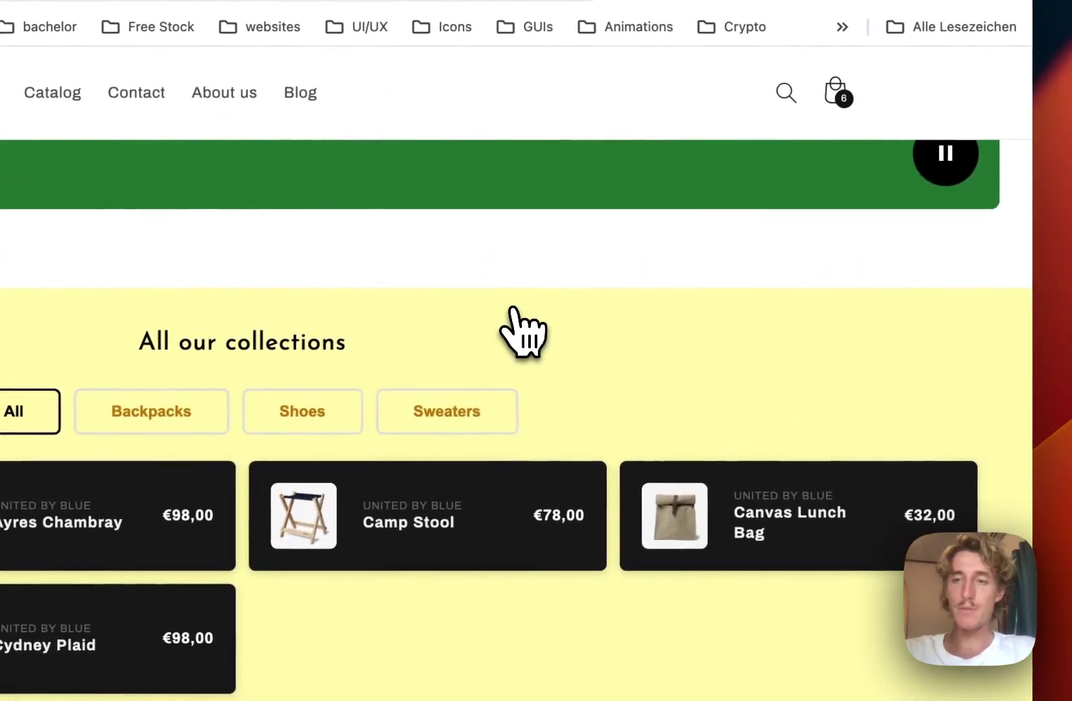